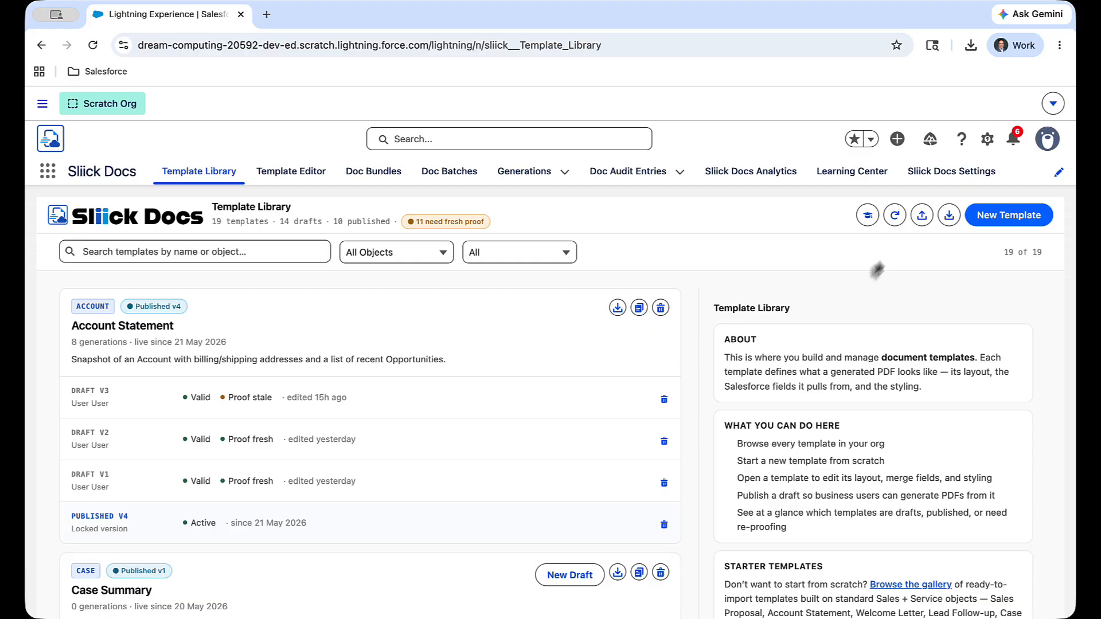
Start a new template in the Template Library and name it "Sliick Account Template 123"
scroll(586, 421, down, 7)
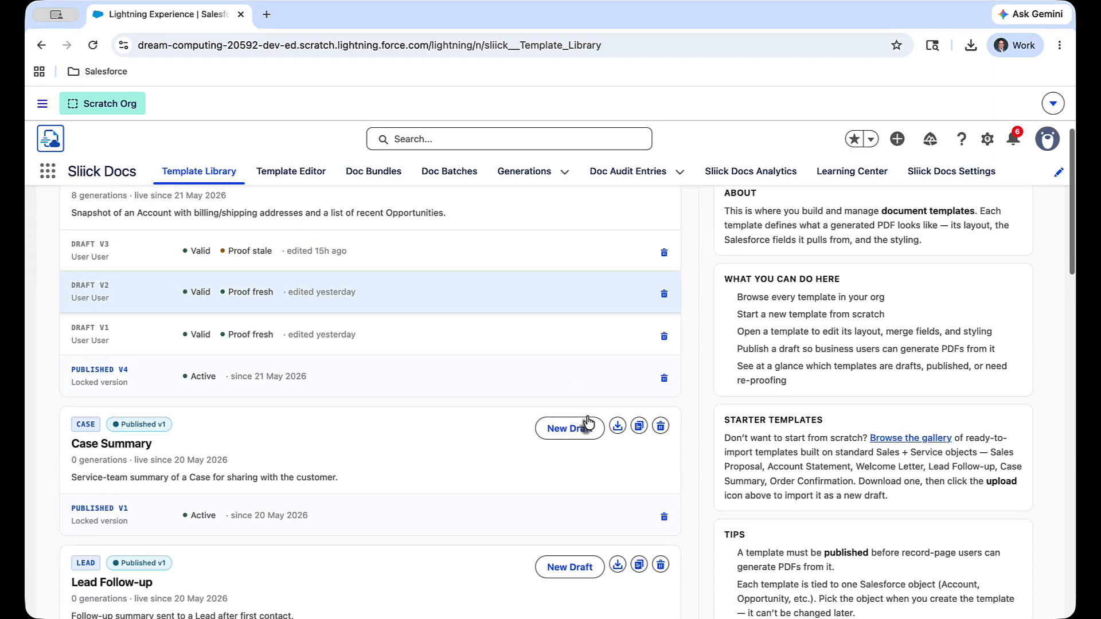
scroll(588, 423, down, 15)
scroll(587, 422, up, 20)
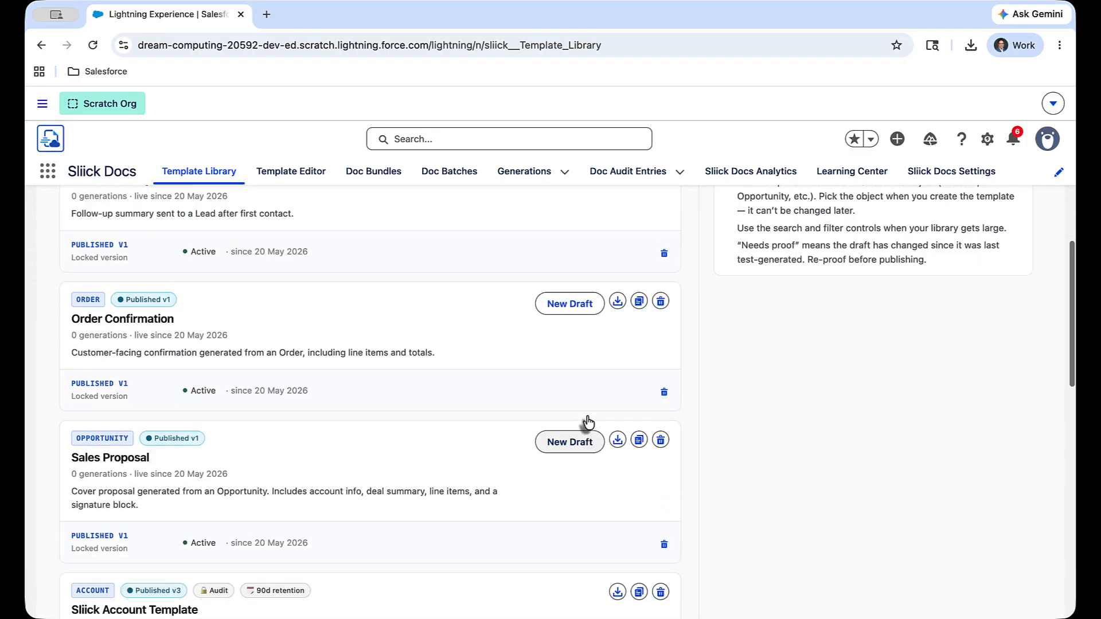
click(1009, 216)
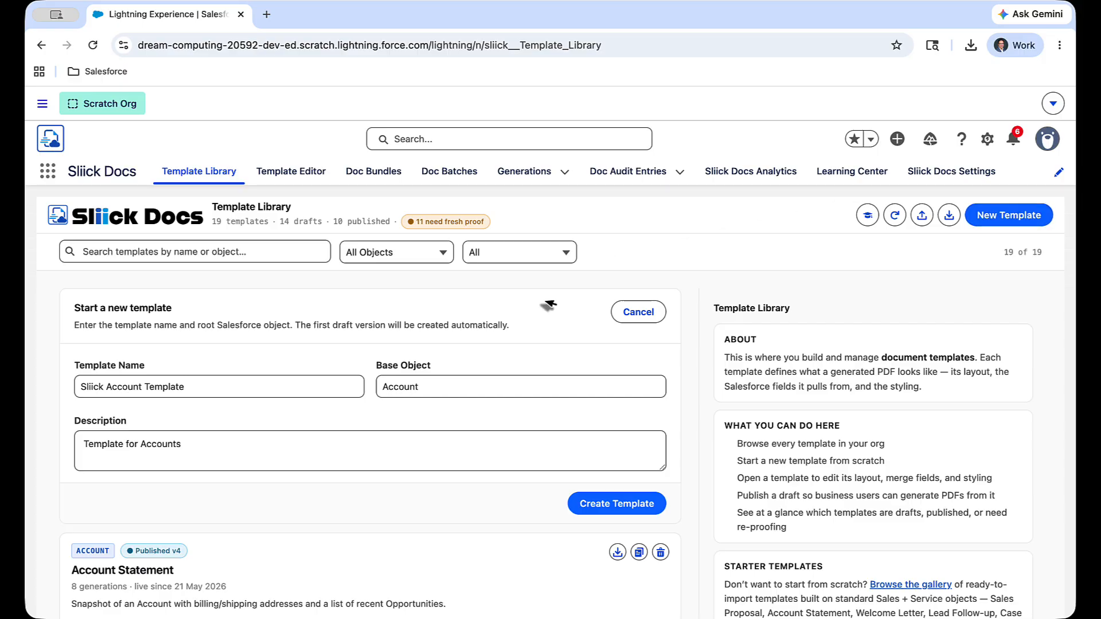
click(263, 392)
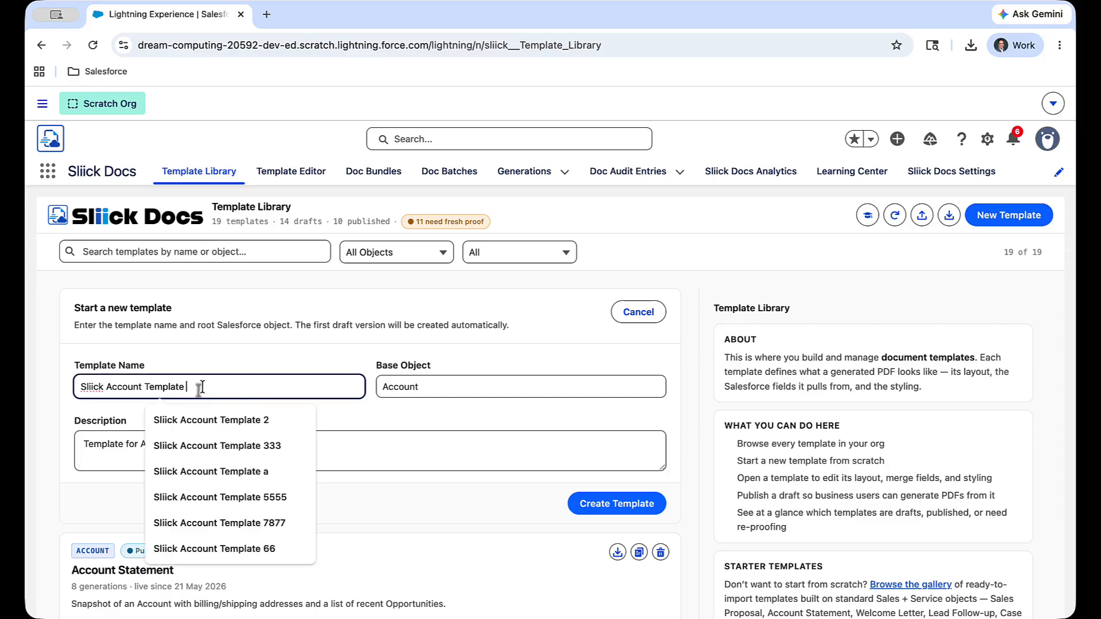
text(123)
Look through the available base objects and set the new template's base object to Opportunity
click(381, 390)
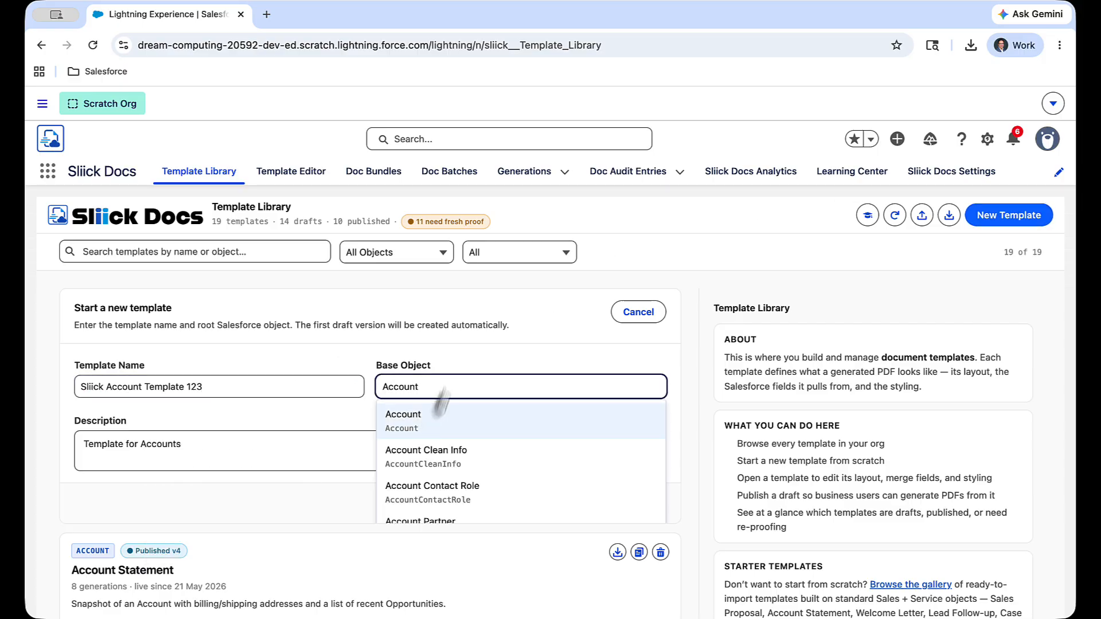
scroll(423, 429, down, 5)
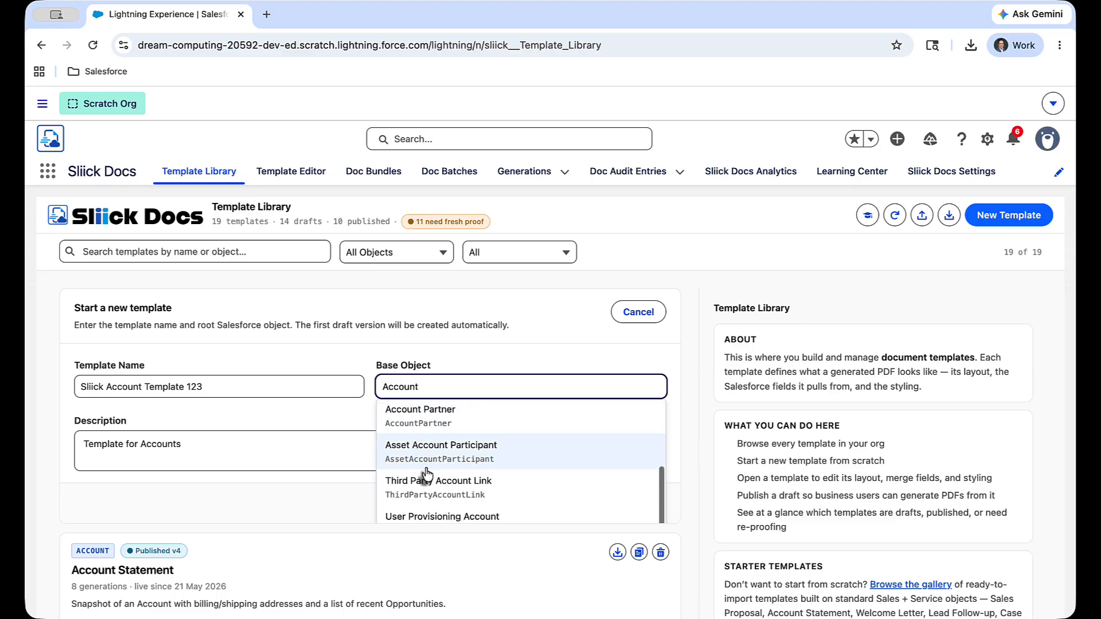
key(BackSpace)
key(BackSpace)
key(BackSpace)
key(BackSpace)
key(BackSpace)
key(BackSpace)
key(BackSpace)
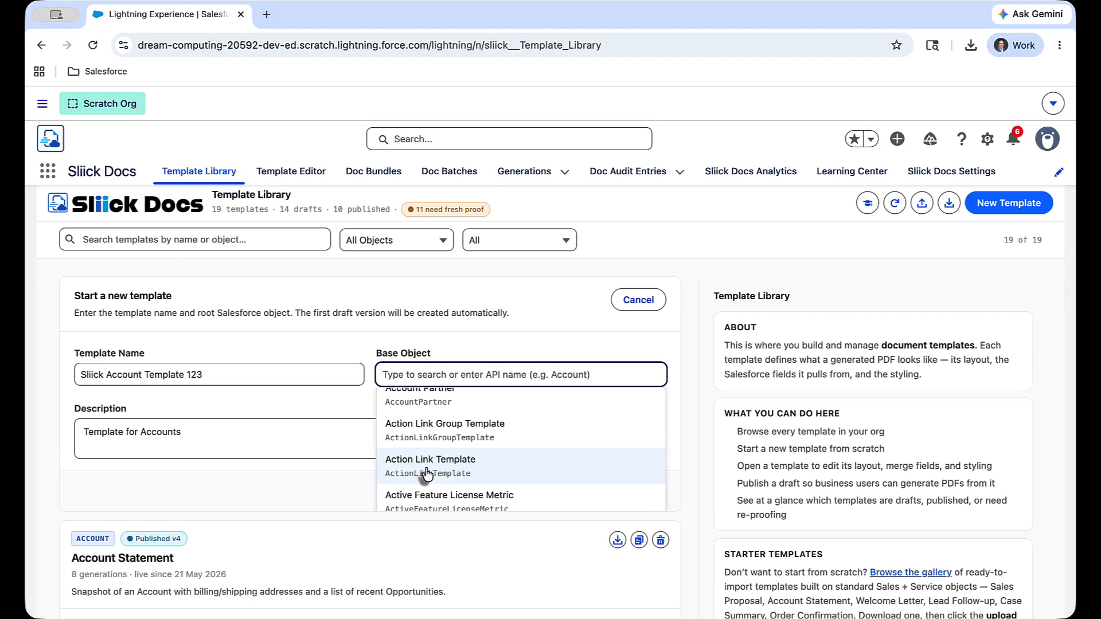
text(oop)
key(BackSpace)
key(BackSpace)
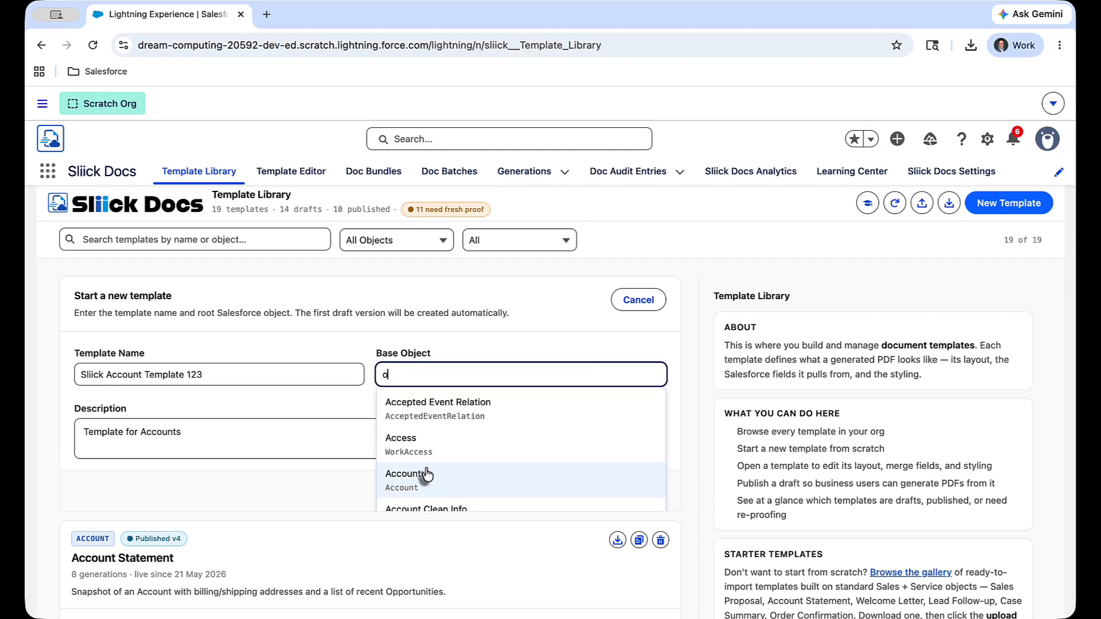
text(pp)
click(459, 409)
Replace the new template's base object with Contact
double_click(420, 377)
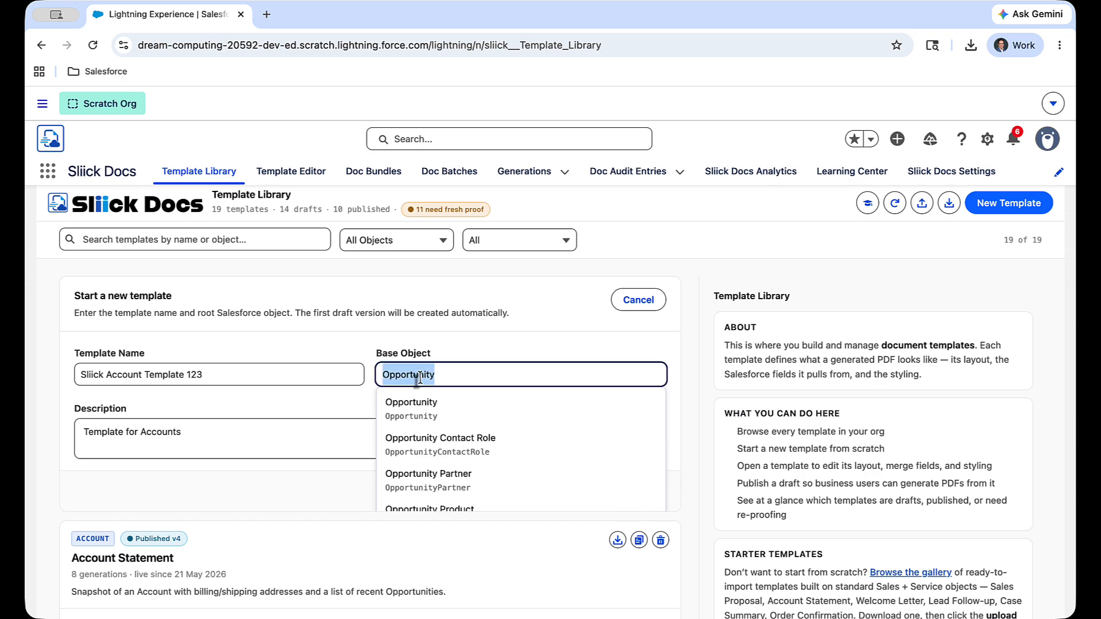
text(contac)
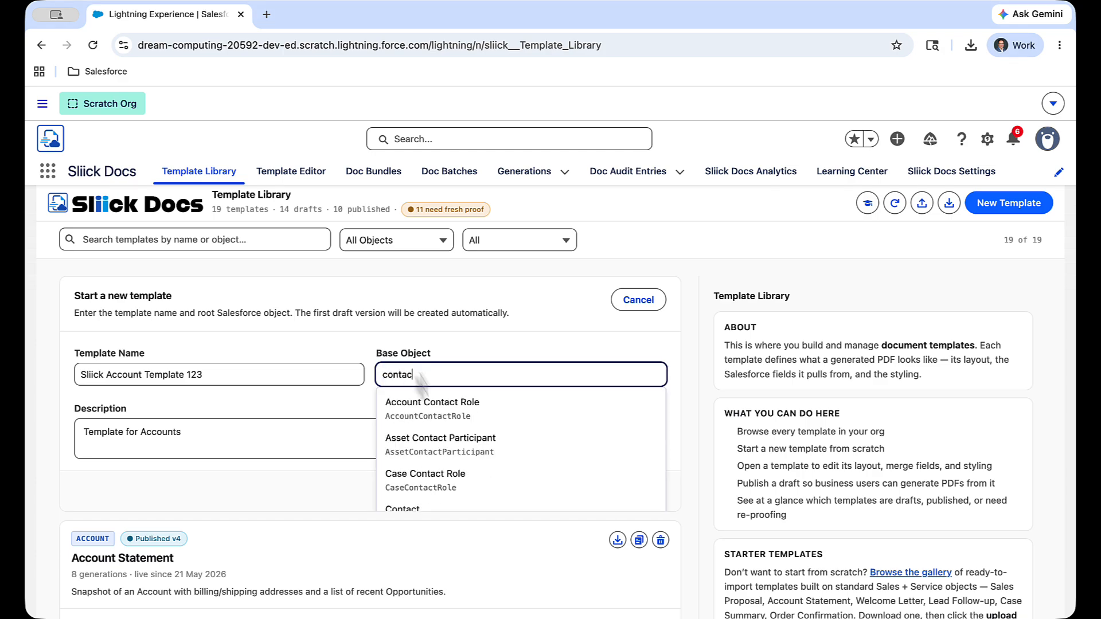
scroll(460, 450, down, 1)
click(424, 482)
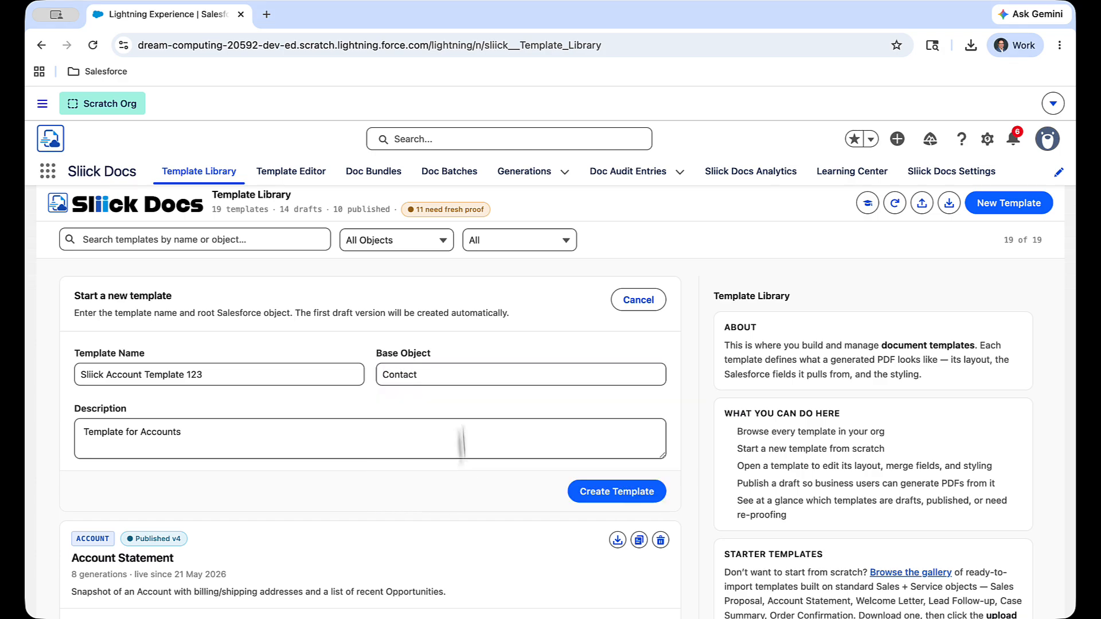
Set the new template's base object to Account
double_click(403, 377)
text(acc)
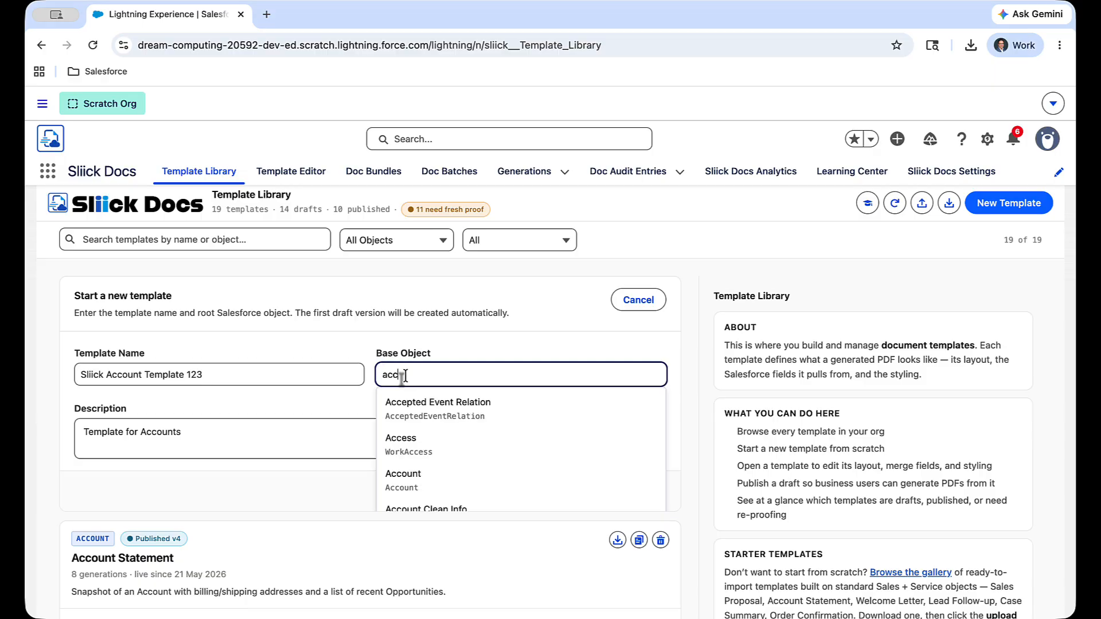
text(ount)
click(409, 403)
Change the description to "Template for Accounts 1223" and create the template
click(394, 426)
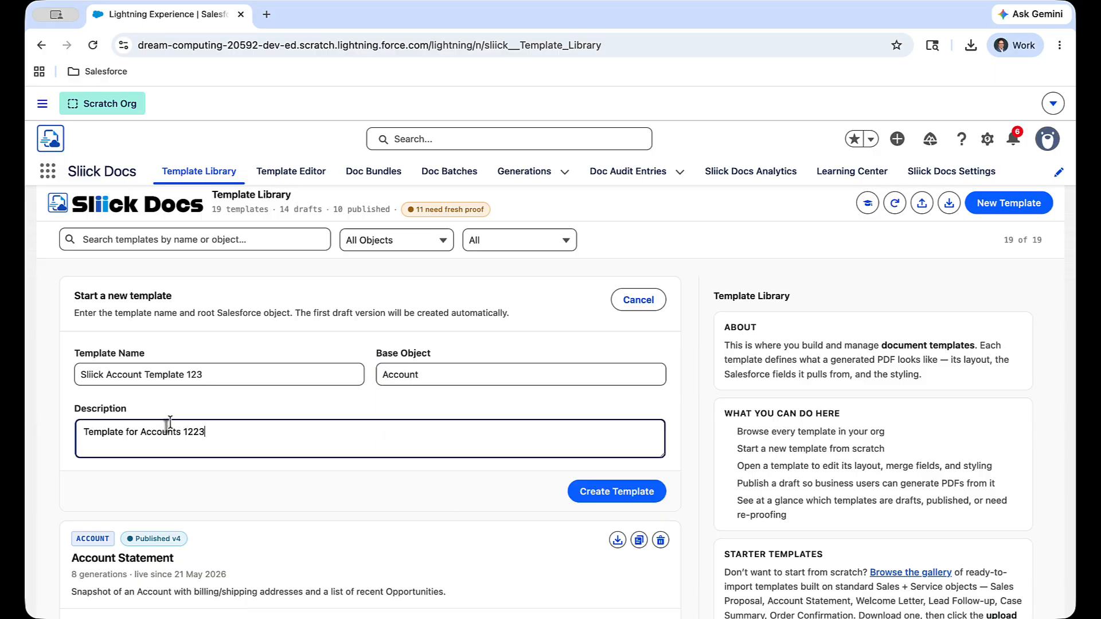
text(Template for Accounts 123)
click(616, 491)
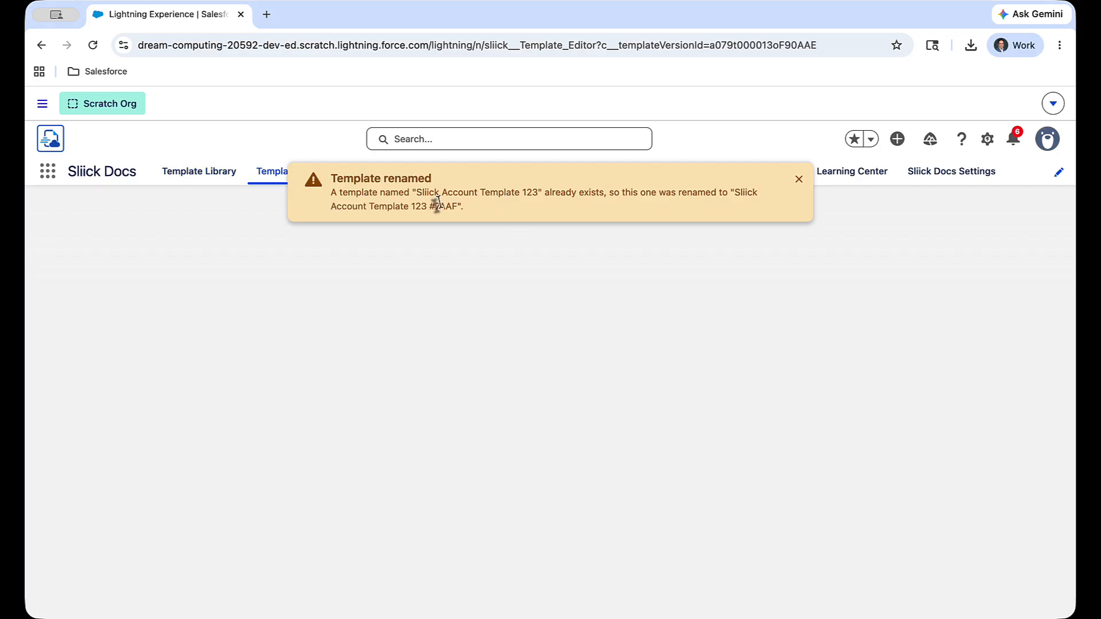
Read the original and new template names in the renaming notice and dismiss it
drag(417, 193, 538, 193)
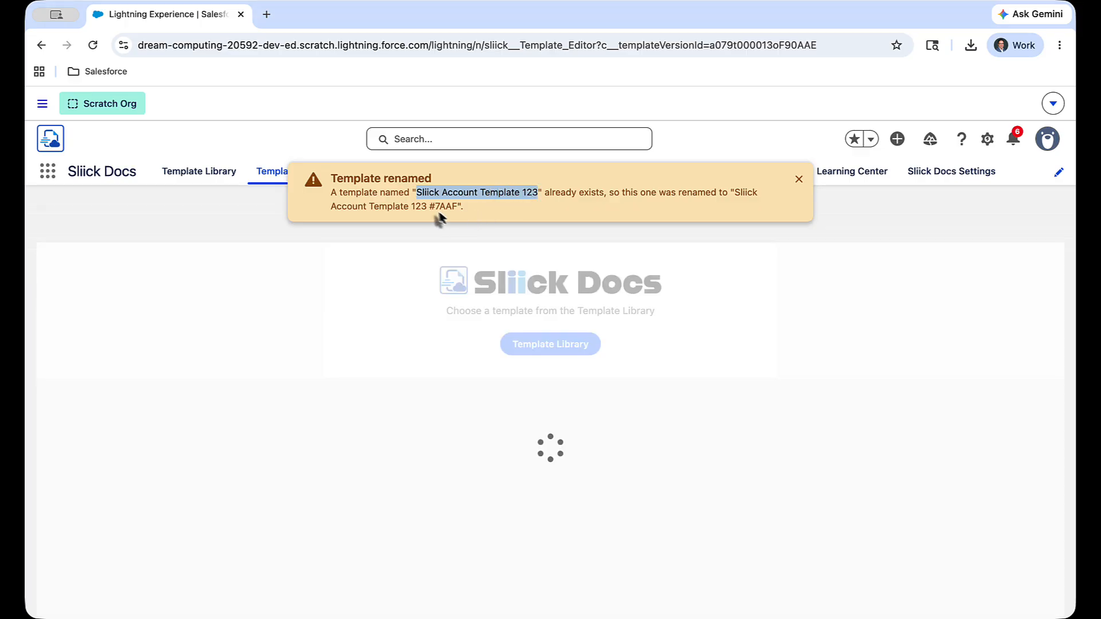
drag(430, 207, 462, 207)
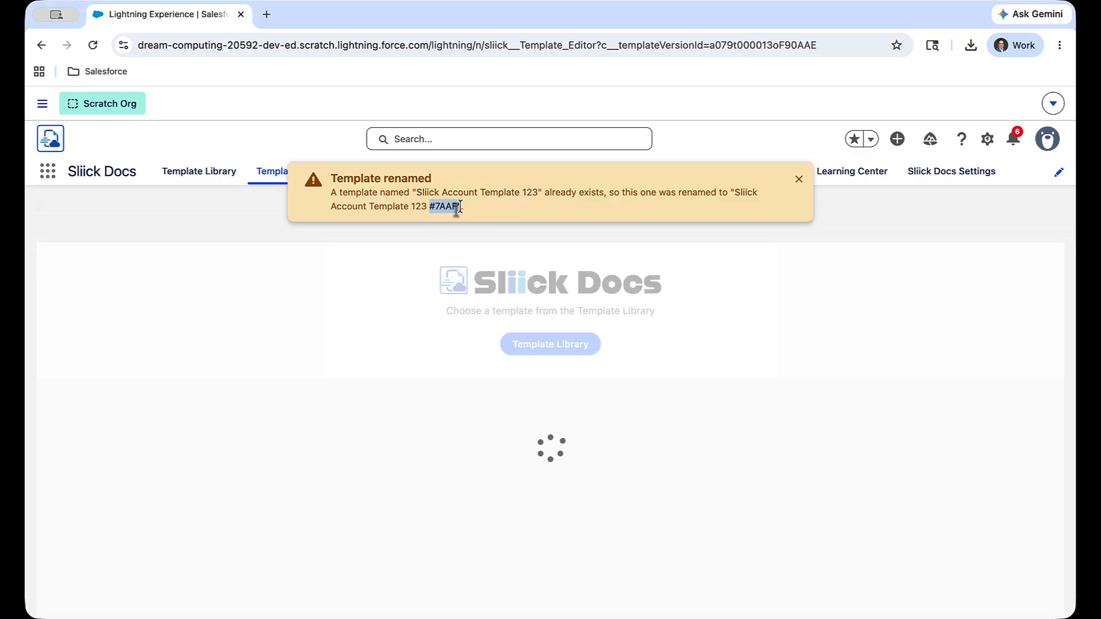
click(800, 183)
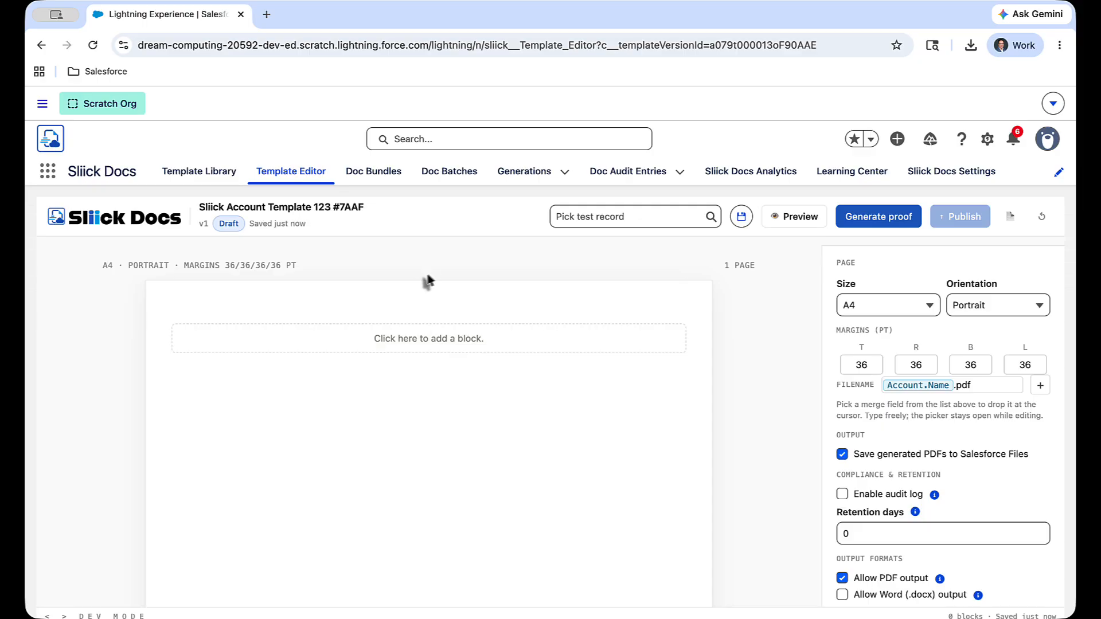
Insert a Heading block and a Text block into the empty template
click(392, 348)
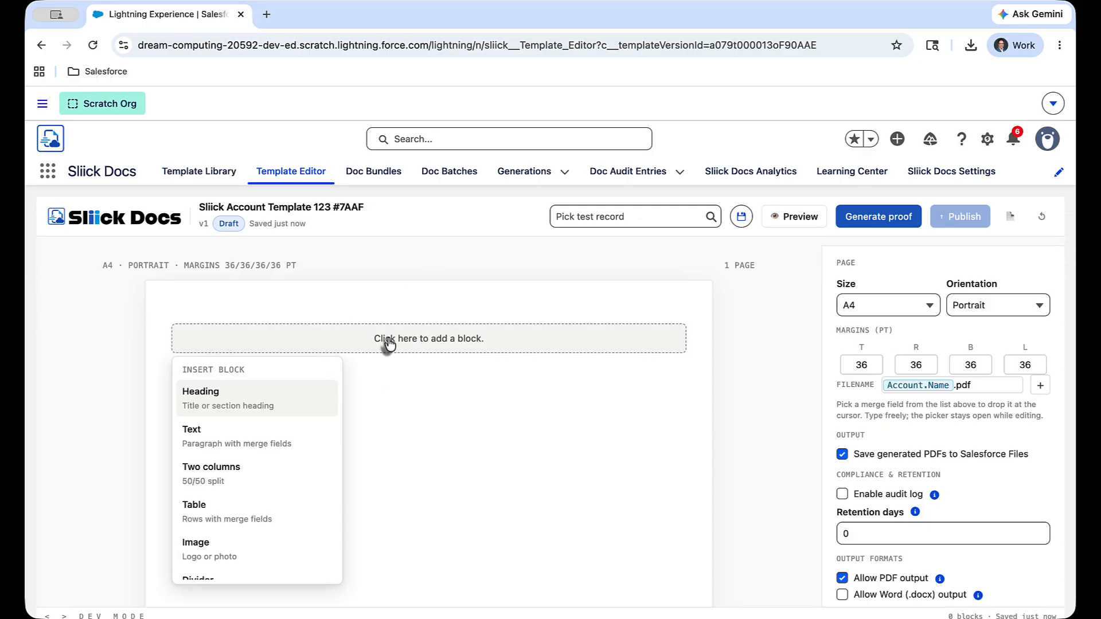
click(285, 415)
click(327, 411)
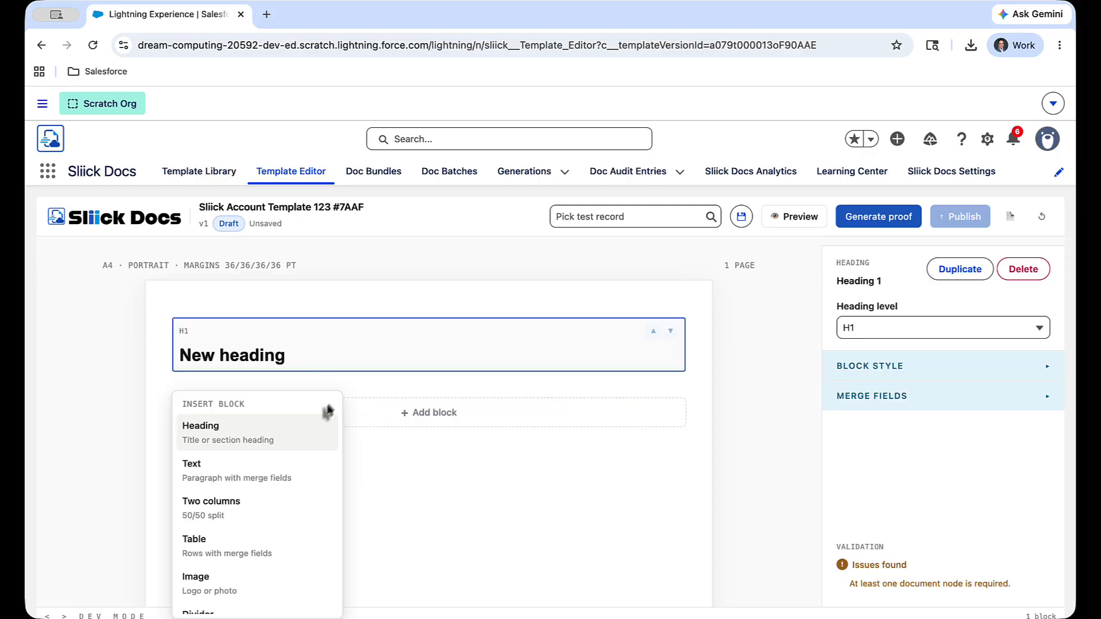
click(258, 469)
Add a Repeat for each block and a Show if conditional block below the text block
click(329, 462)
scroll(306, 505, down, 2)
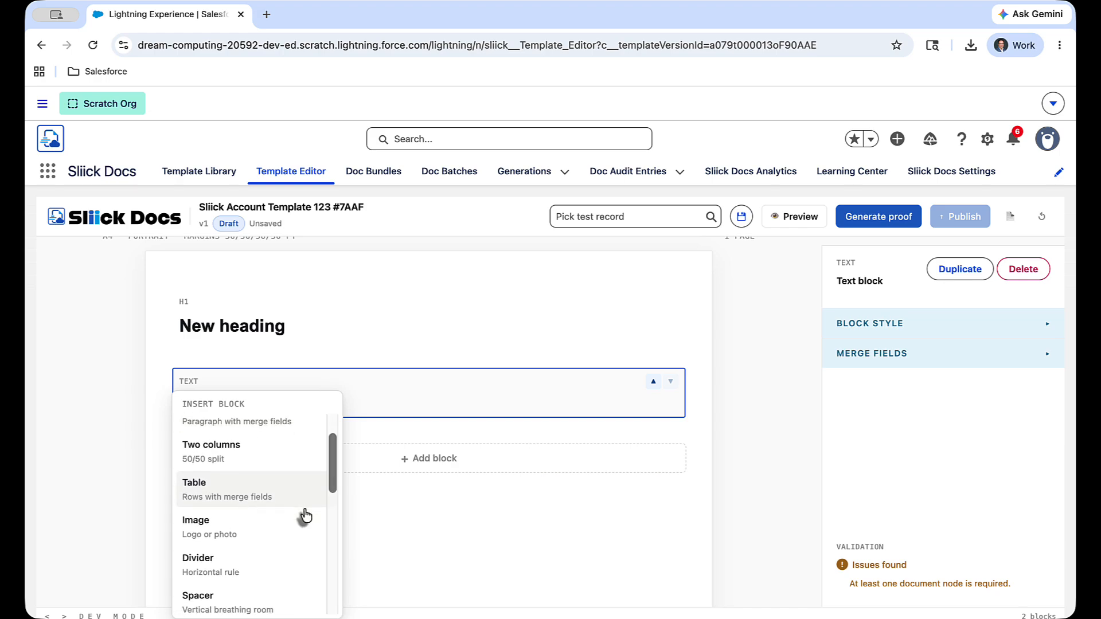
scroll(298, 527, down, 4)
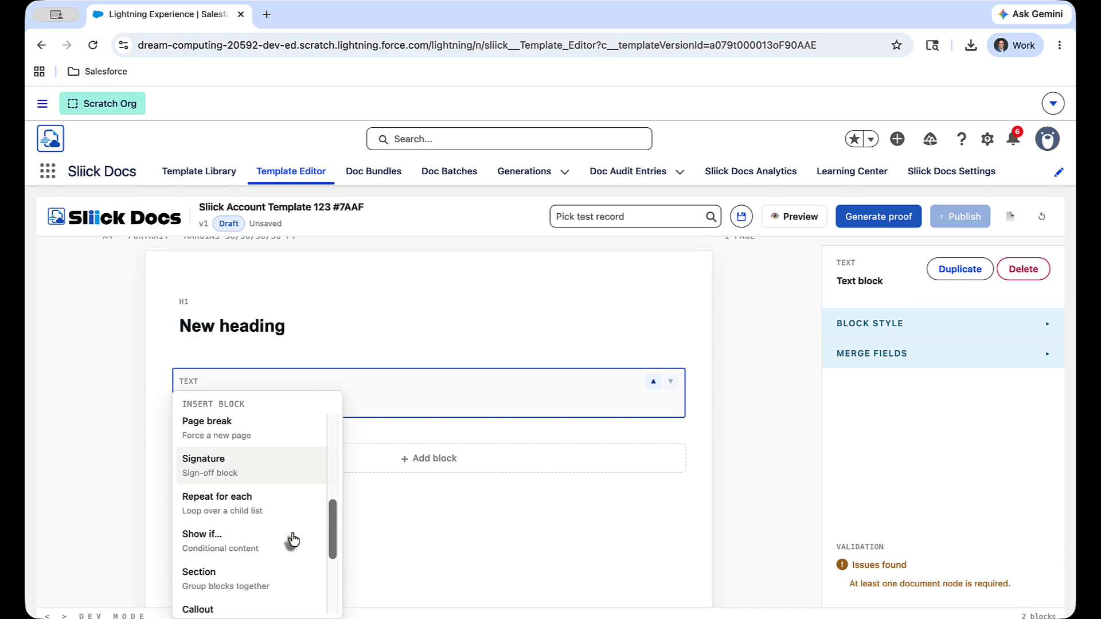
click(283, 470)
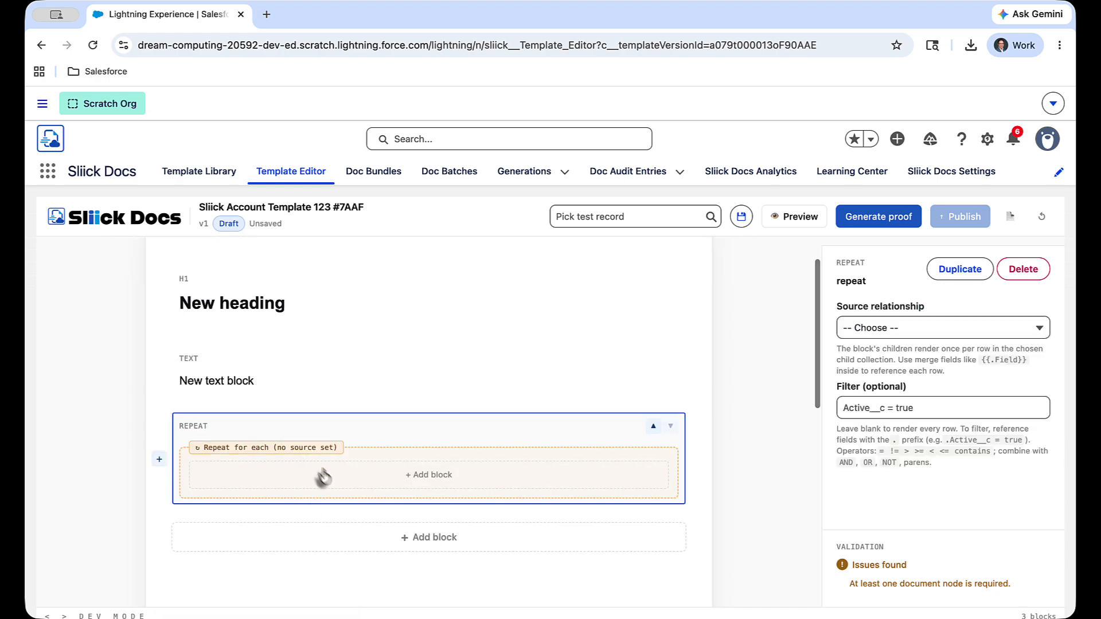
click(356, 536)
scroll(277, 580, down, 5)
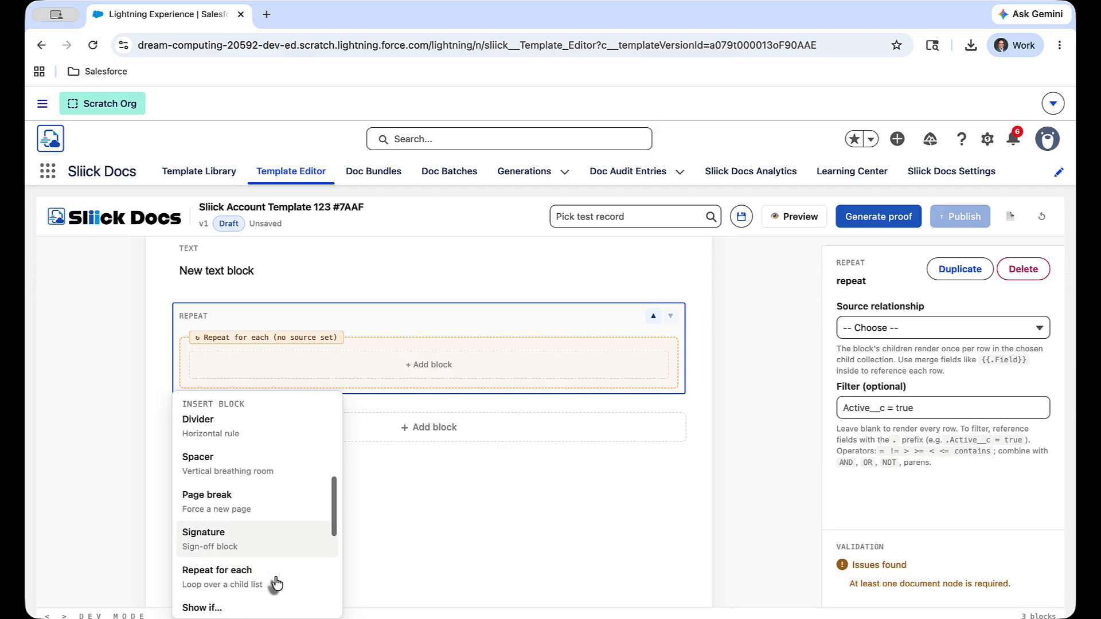
scroll(278, 583, down, 2)
click(275, 582)
Add a Callout block below the conditional block
click(369, 528)
scroll(261, 557, down, 3)
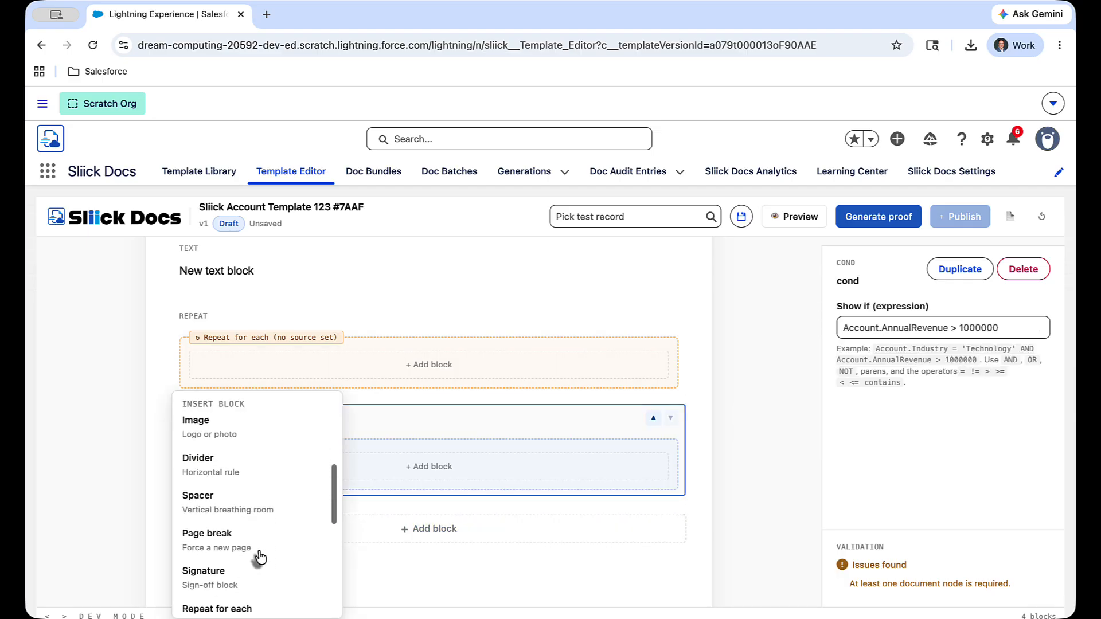
click(257, 519)
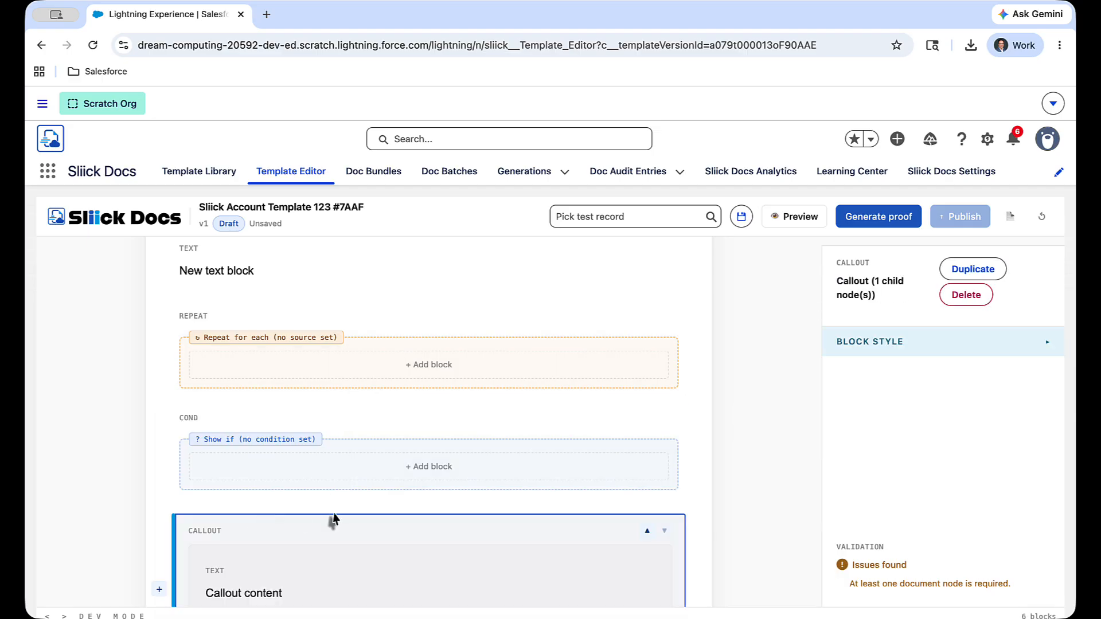
Look through the remaining block types that can be inserted below the callout
scroll(435, 423, down, 5)
click(401, 390)
scroll(291, 557, down, 2)
scroll(290, 556, down, 3)
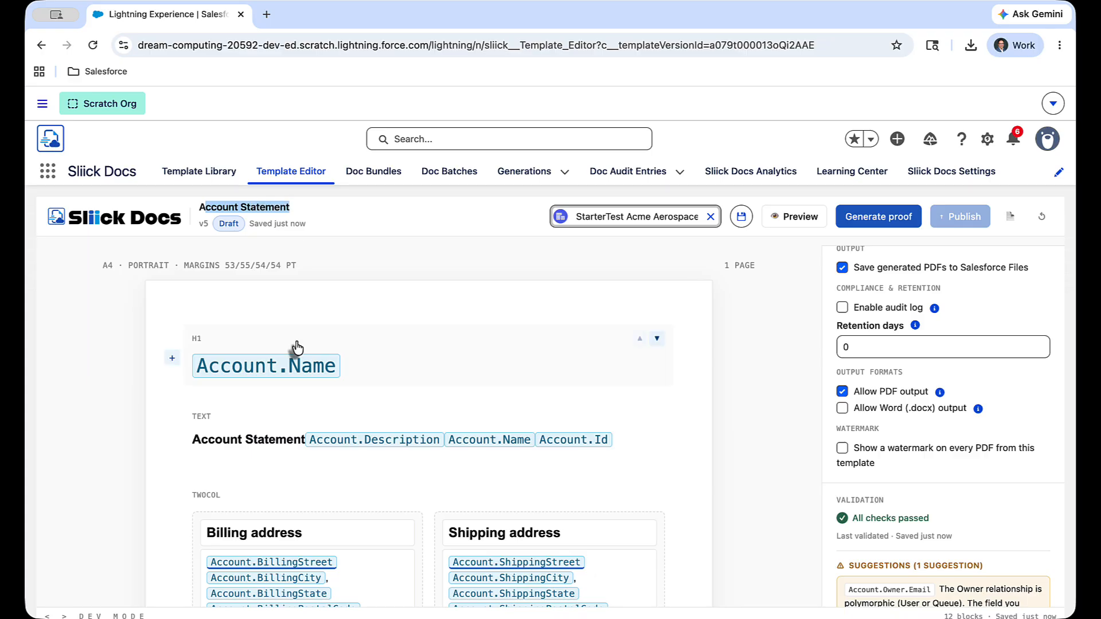
Examine the Account Statement draft's blocks, from the address columns and account details to the repeating opportunities and closing text
scroll(327, 381, down, 3)
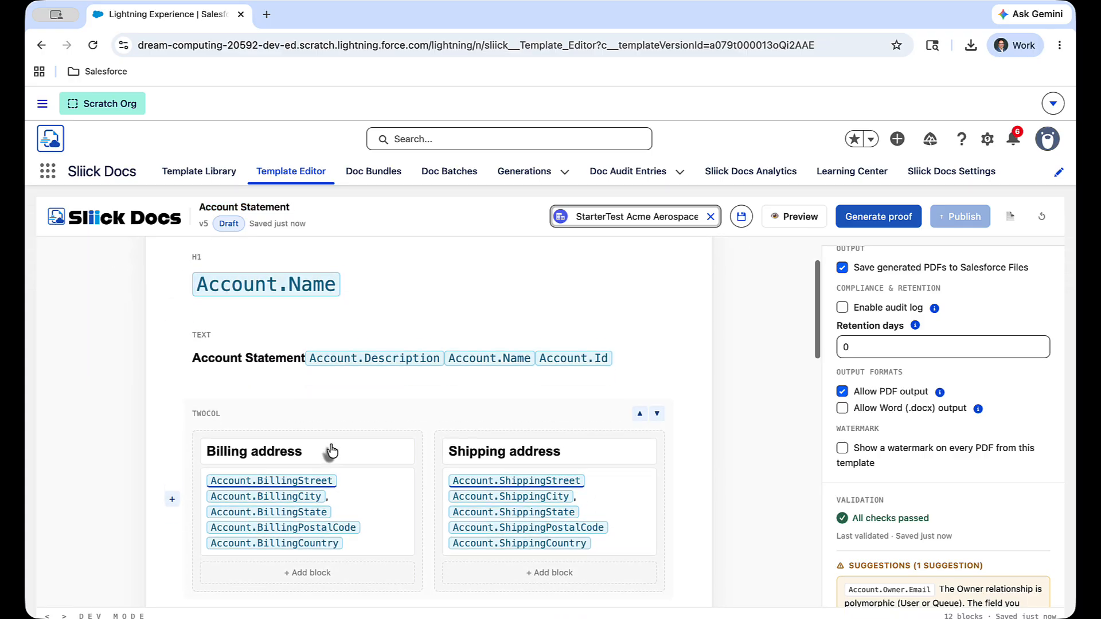
scroll(414, 493, down, 3)
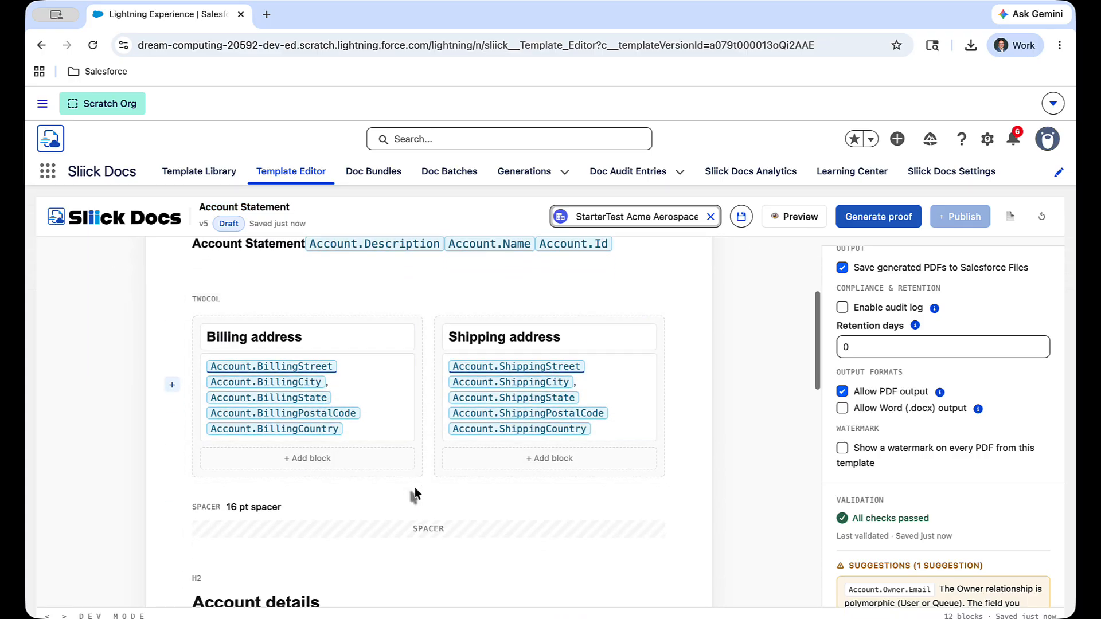
scroll(414, 493, down, 6)
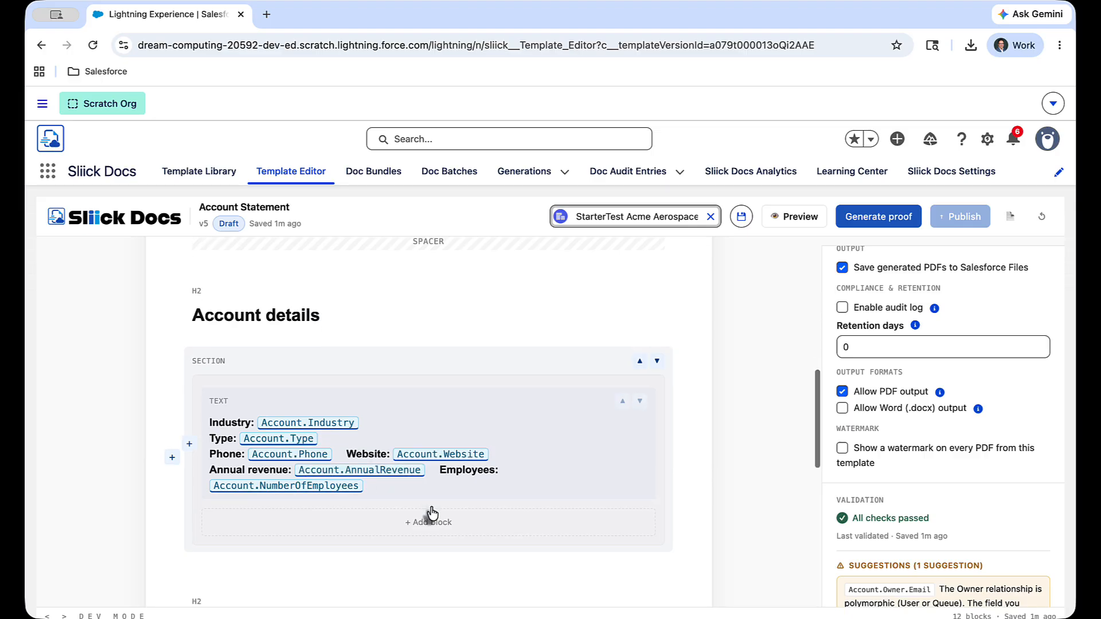
scroll(432, 515, down, 1)
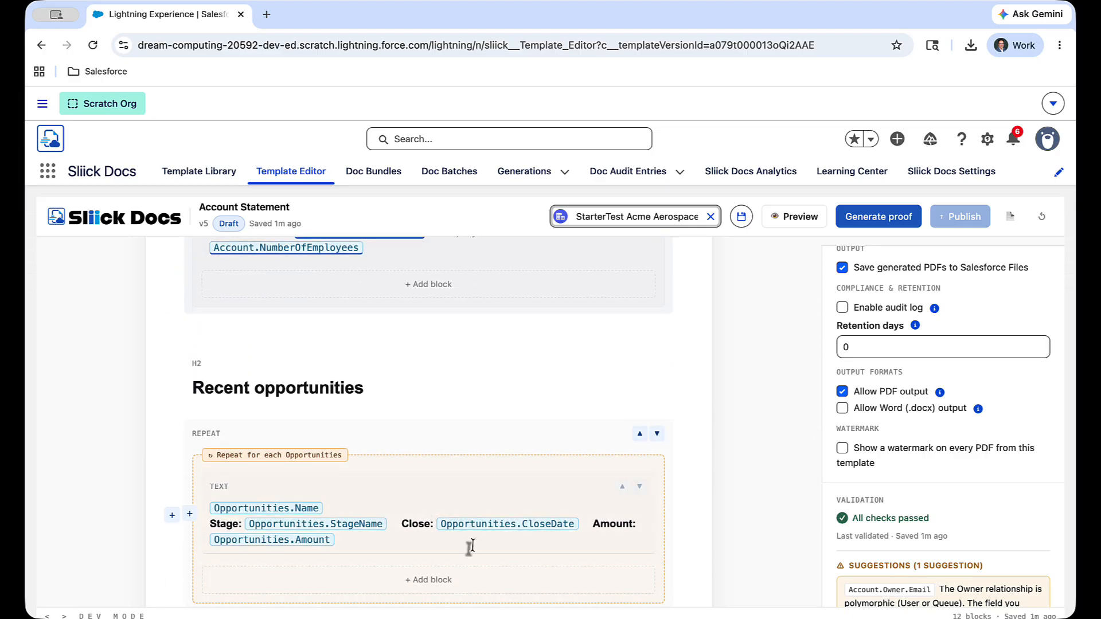
scroll(498, 522, down, 4)
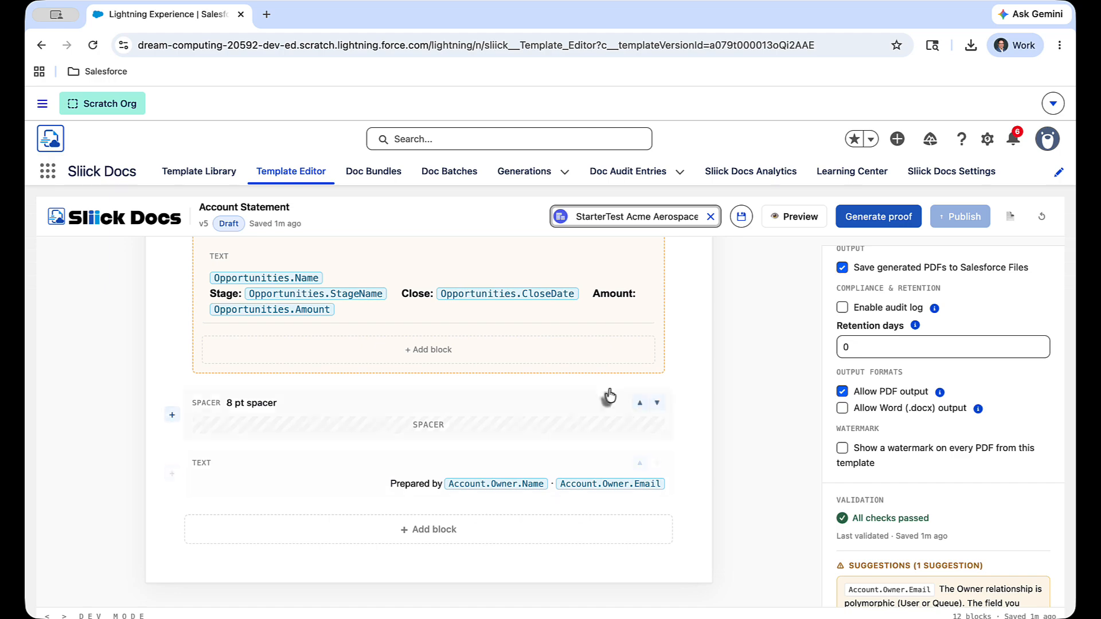
scroll(738, 290, up, 10)
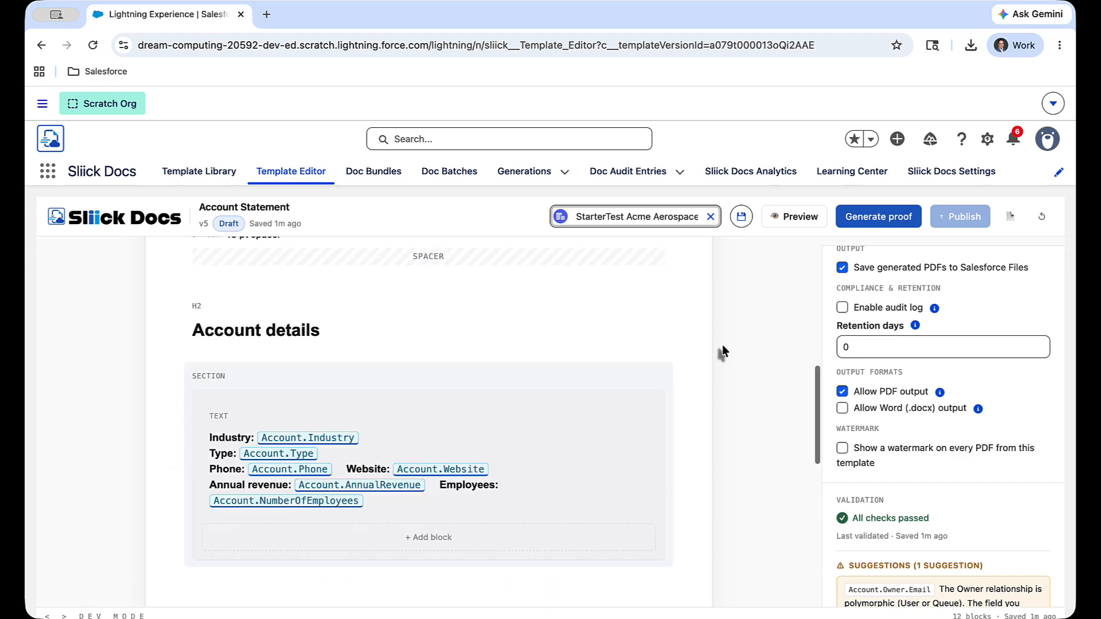
Check the page size options and switch the page orientation to Landscape and back to Portrait
scroll(866, 313, up, 3)
click(866, 310)
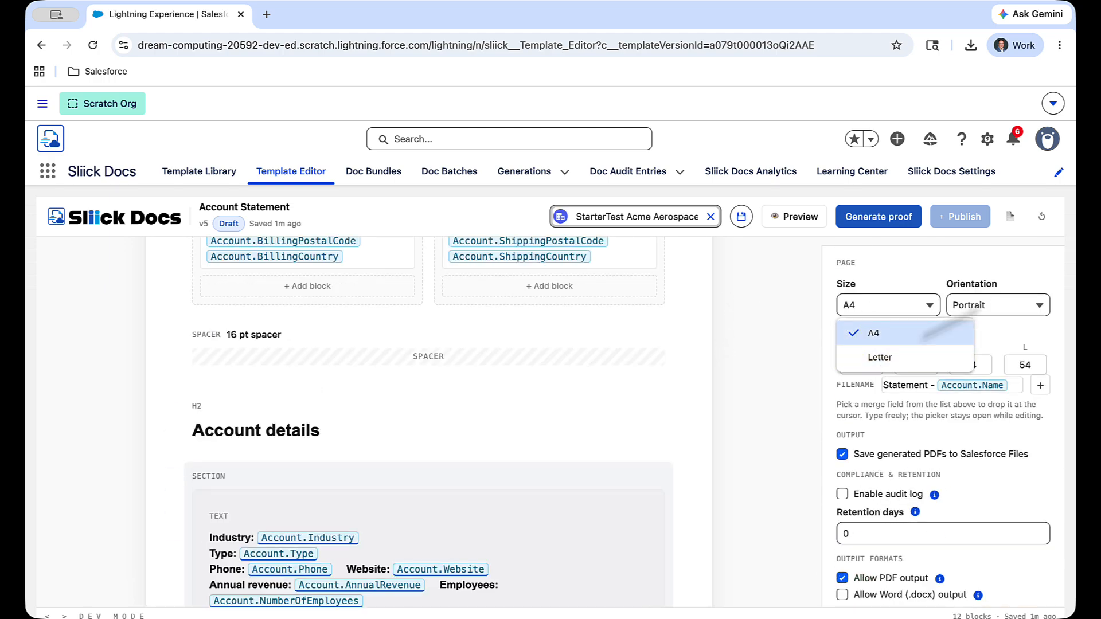
click(990, 307)
click(1000, 358)
click(998, 305)
click(993, 333)
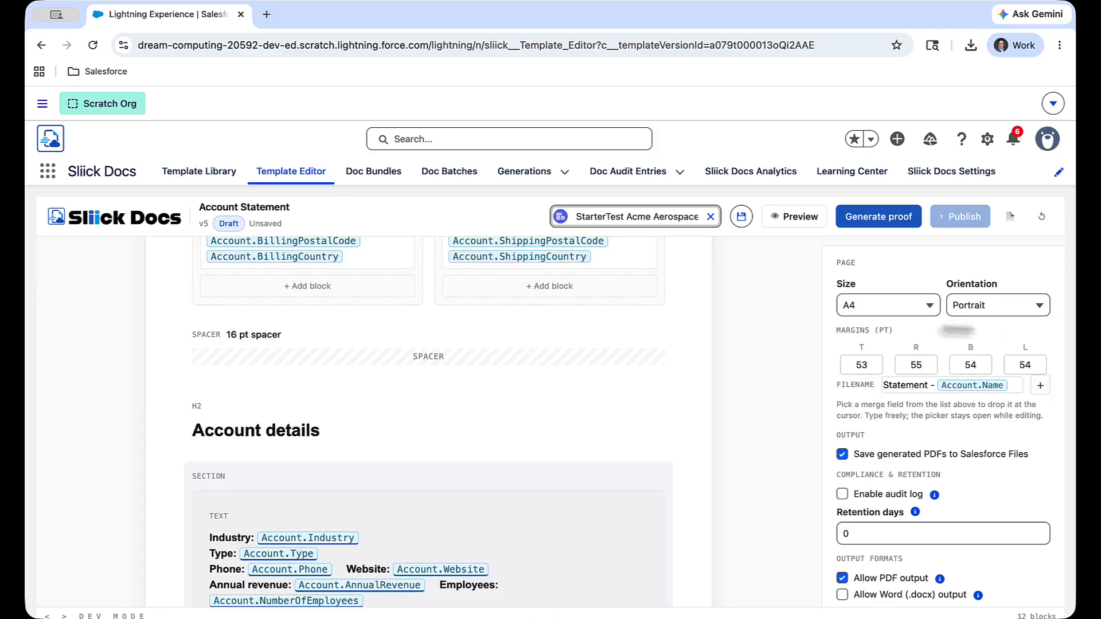
scroll(660, 375, up, 10)
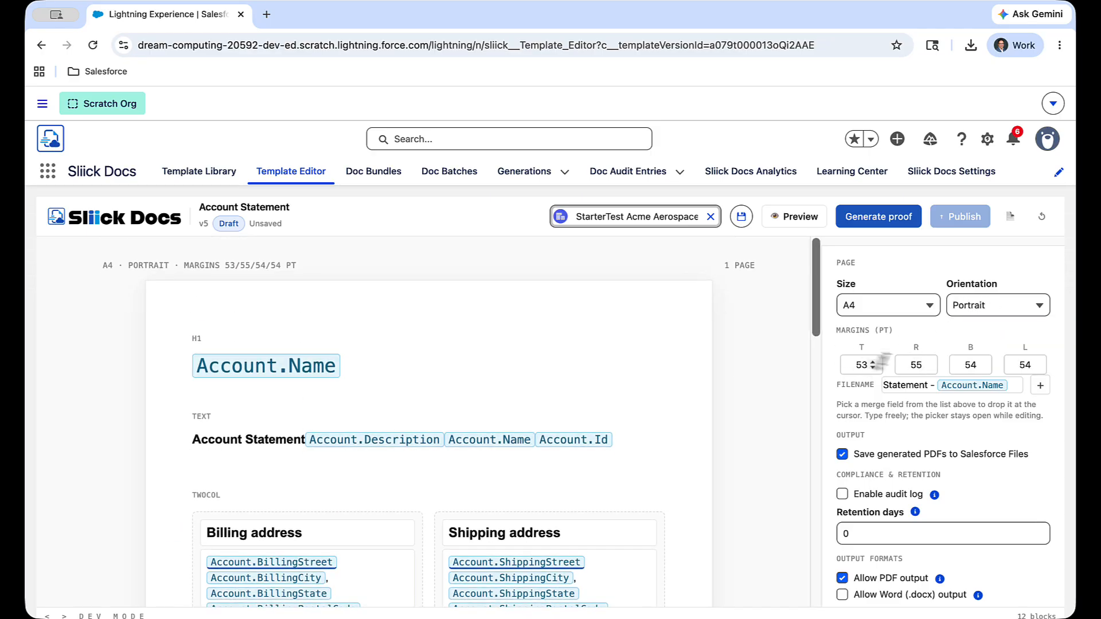
Set the page's top margin to 47 pt and the right margin to 51 pt
click(928, 369)
click(927, 369)
click(872, 369)
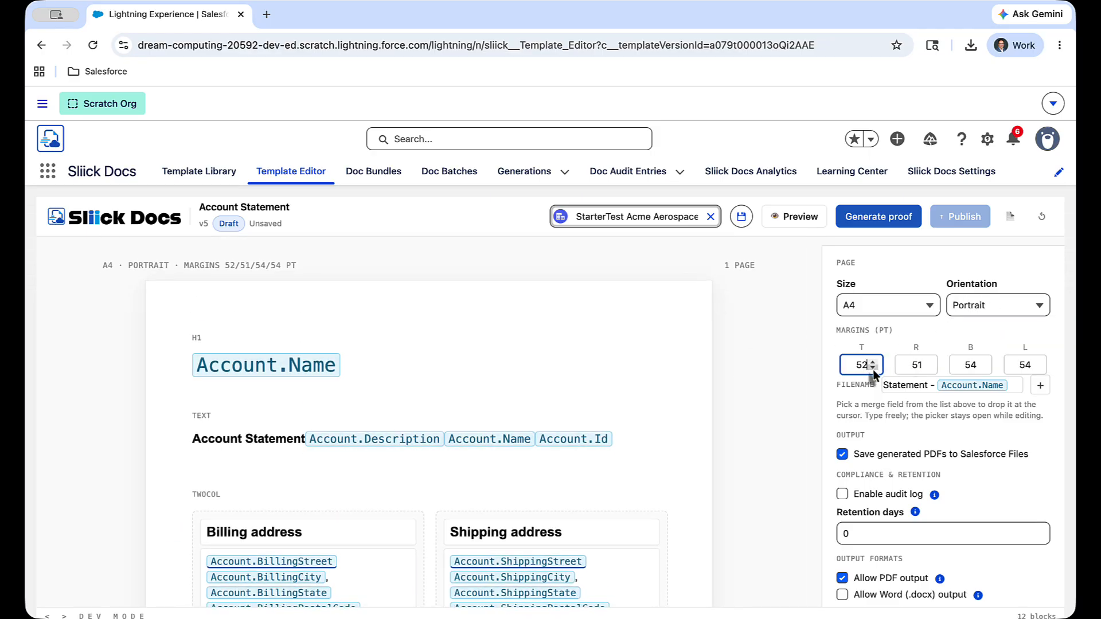
click(873, 369)
click(873, 368)
Enable the audit log in the template's compliance and retention settings
scroll(889, 402, down, 1)
click(906, 366)
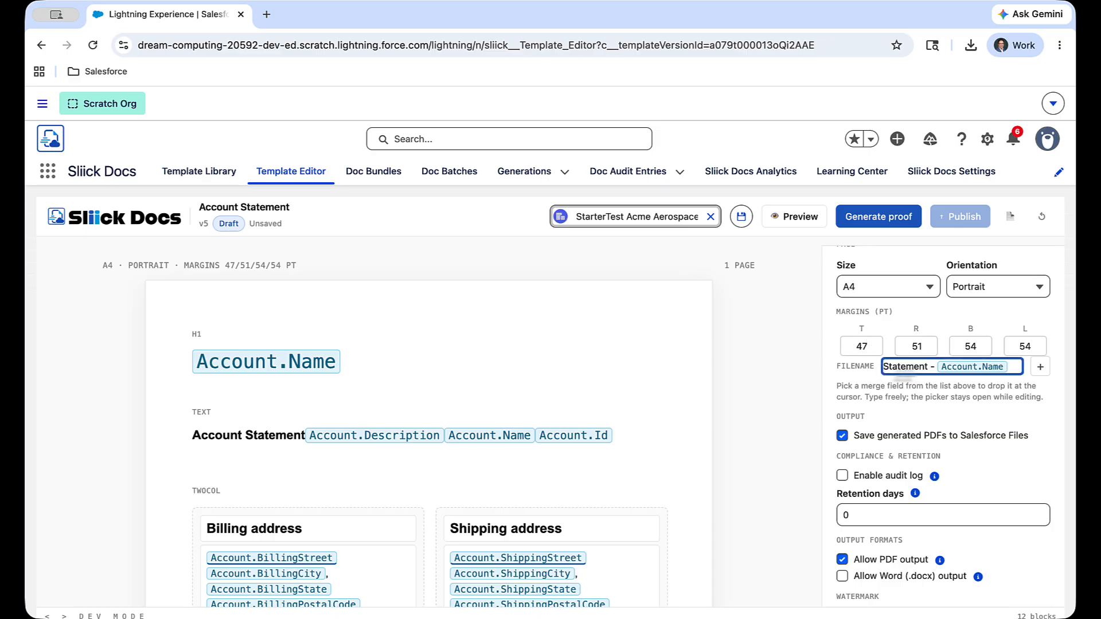
scroll(901, 431, down, 2)
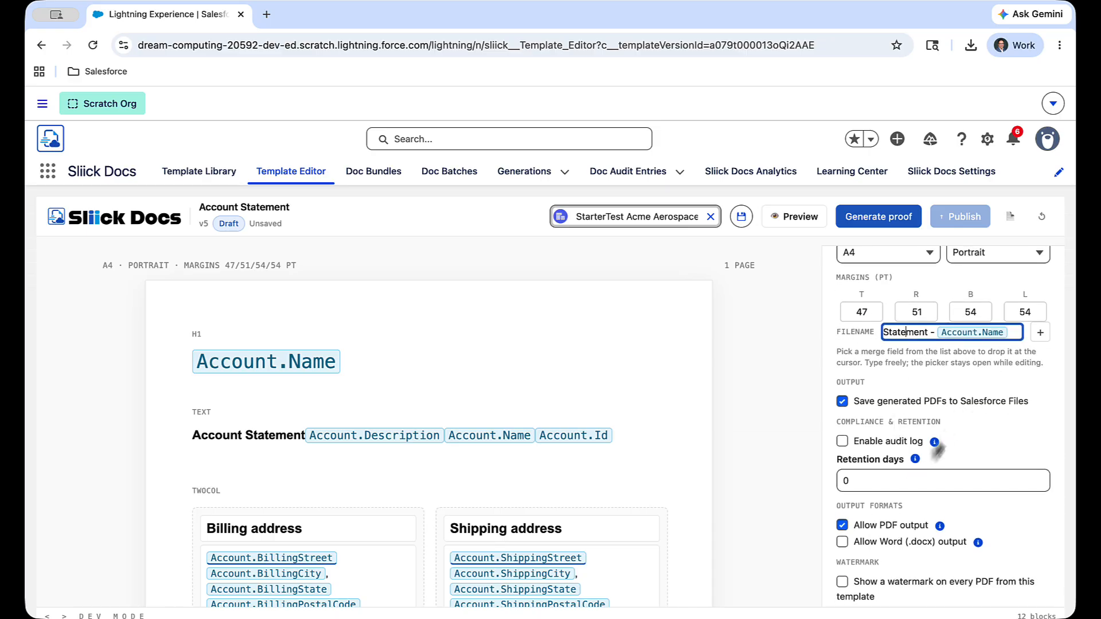
scroll(995, 420, down, 2)
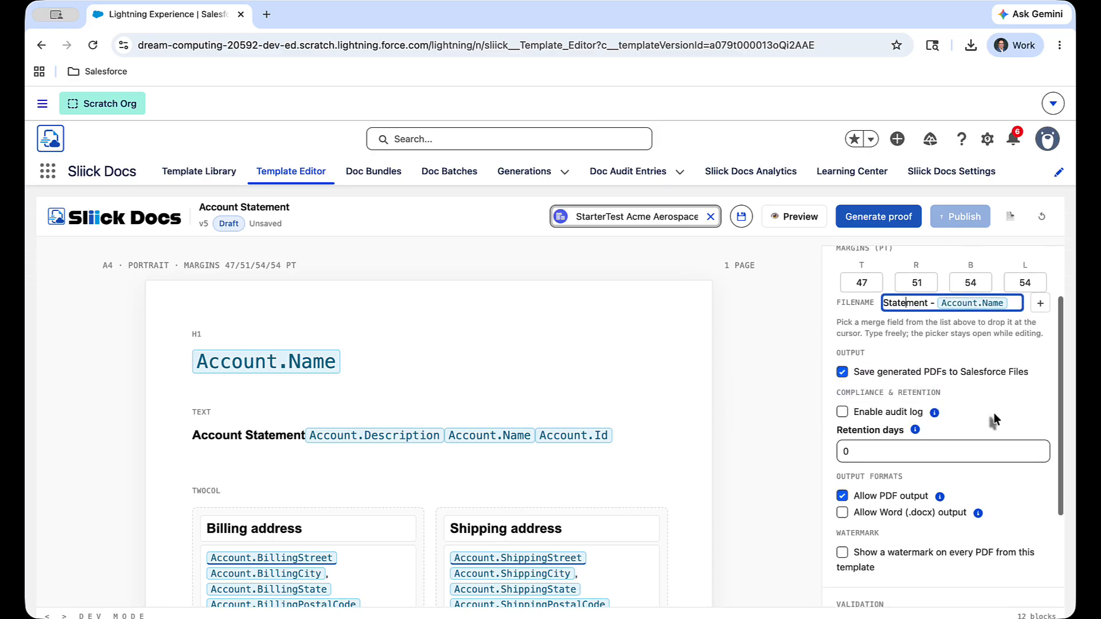
click(903, 413)
mouse_move(934, 414)
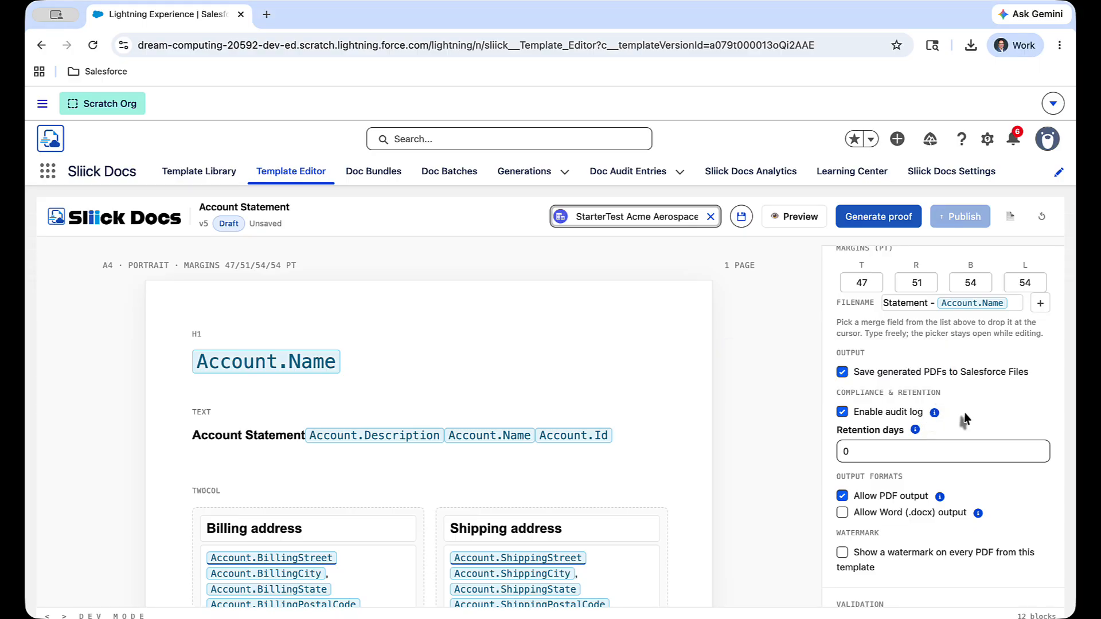
Review the retention and output format options, then switch the watermark for every PDF on and off again
scroll(947, 413, down, 4)
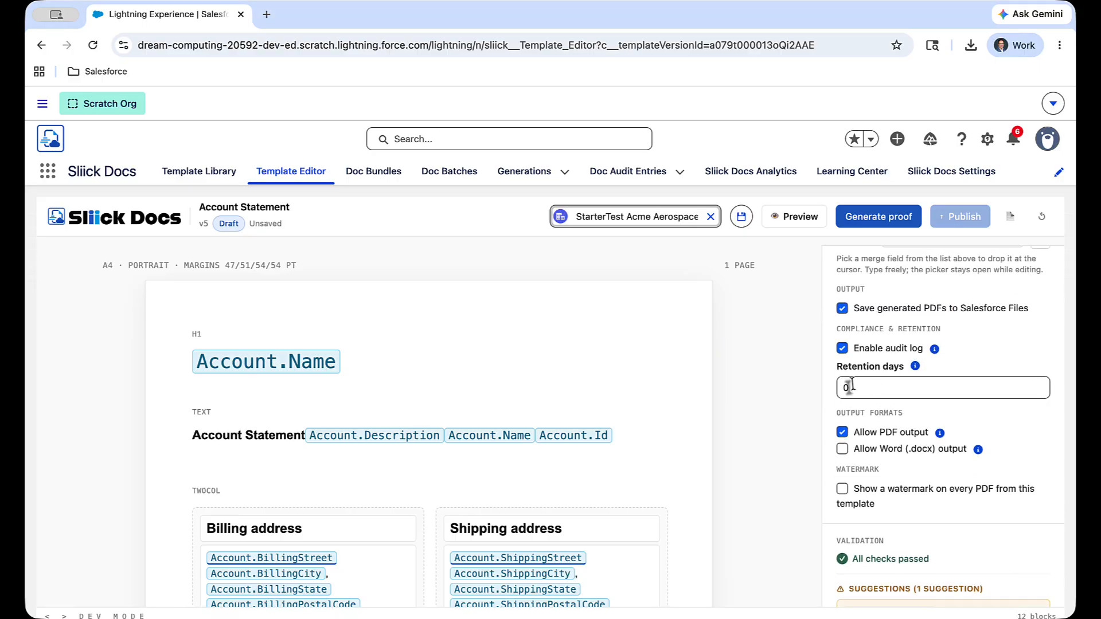
mouse_move(914, 370)
scroll(917, 452, down, 1)
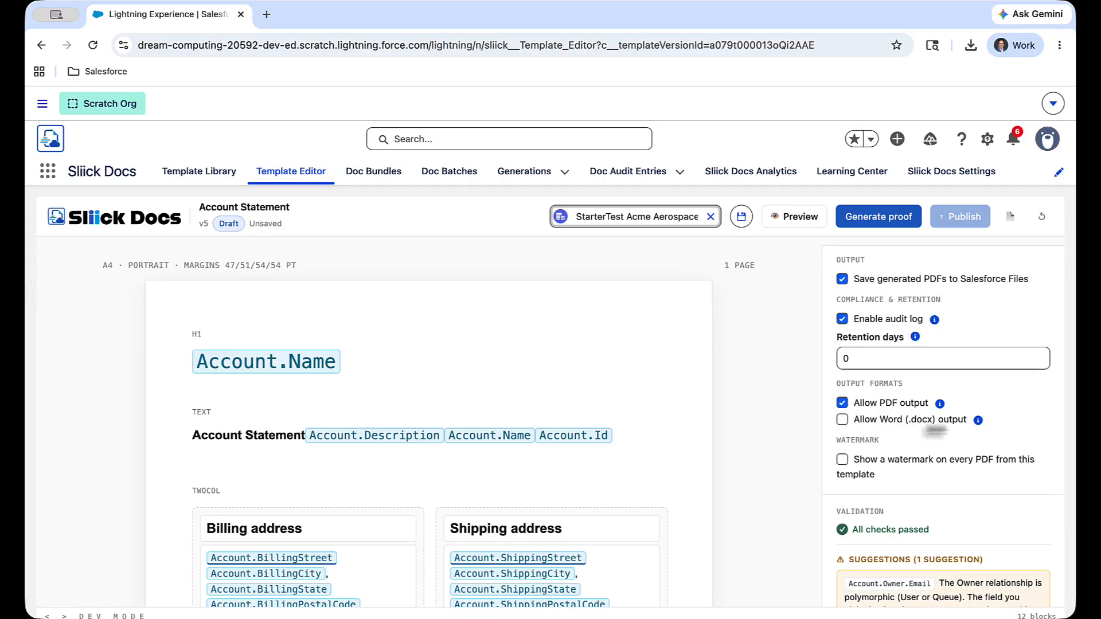
scroll(932, 432, down, 1)
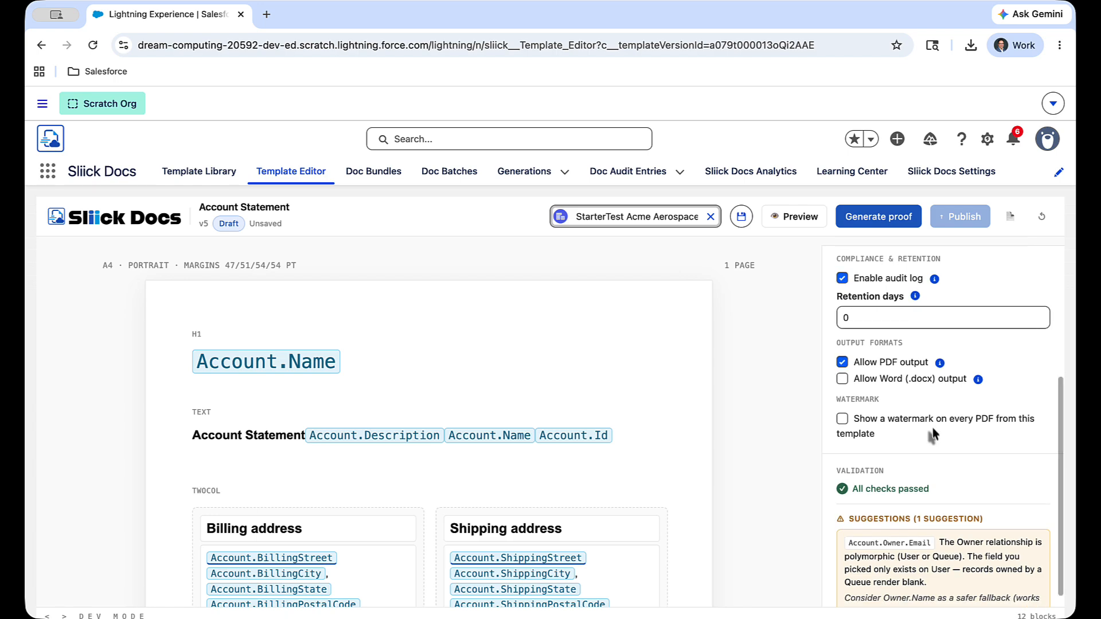
click(842, 420)
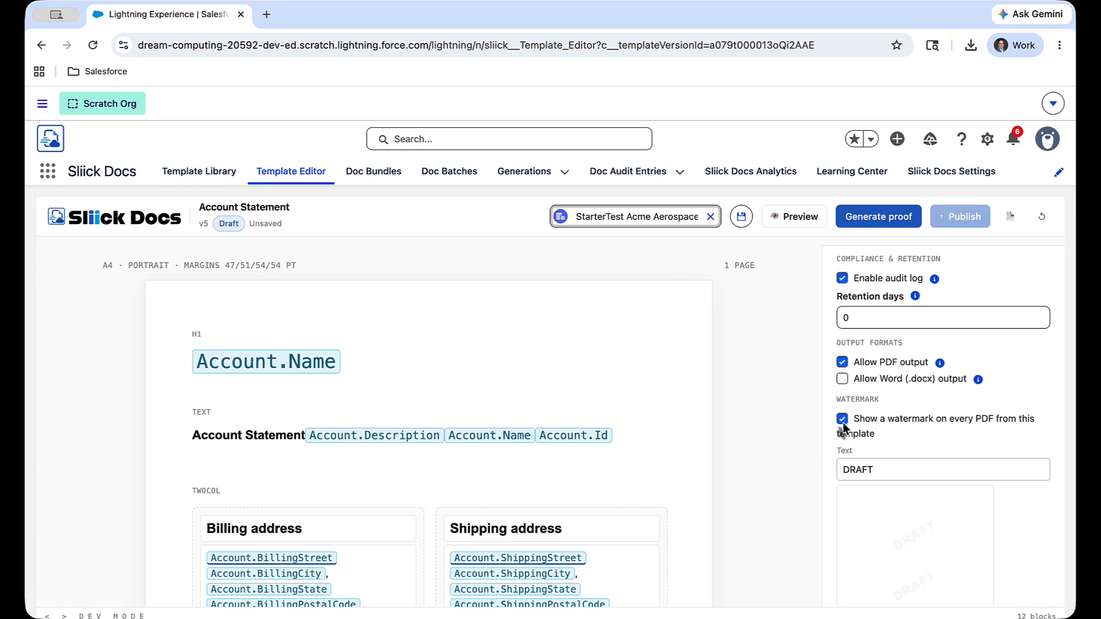
click(842, 422)
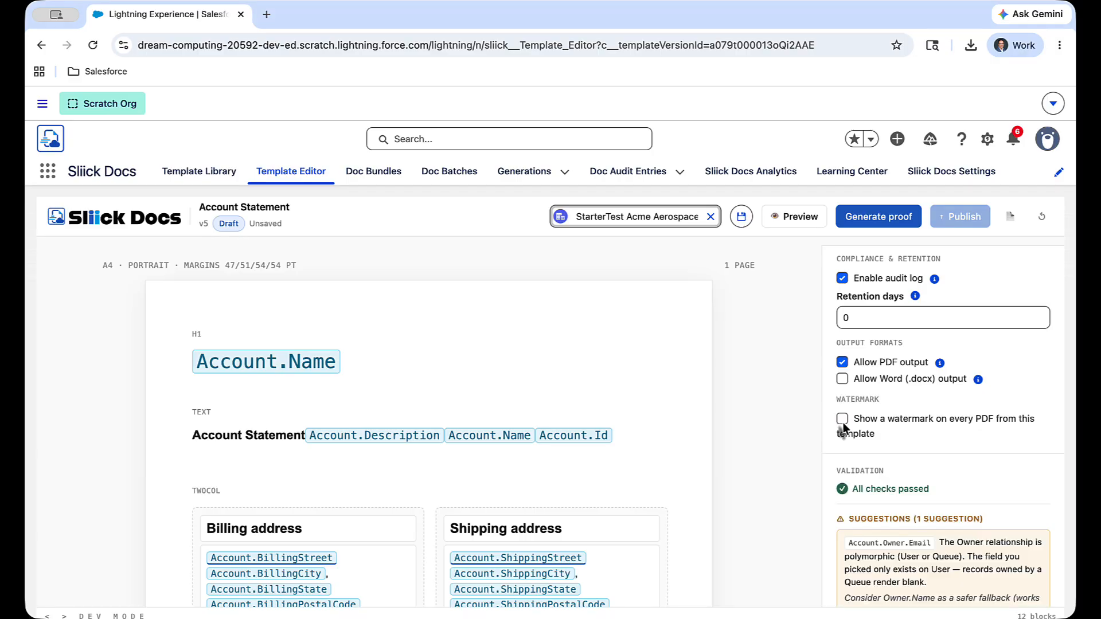
Save the template version and preview the document with the StarterTest Acme Aerospace record's data
click(743, 220)
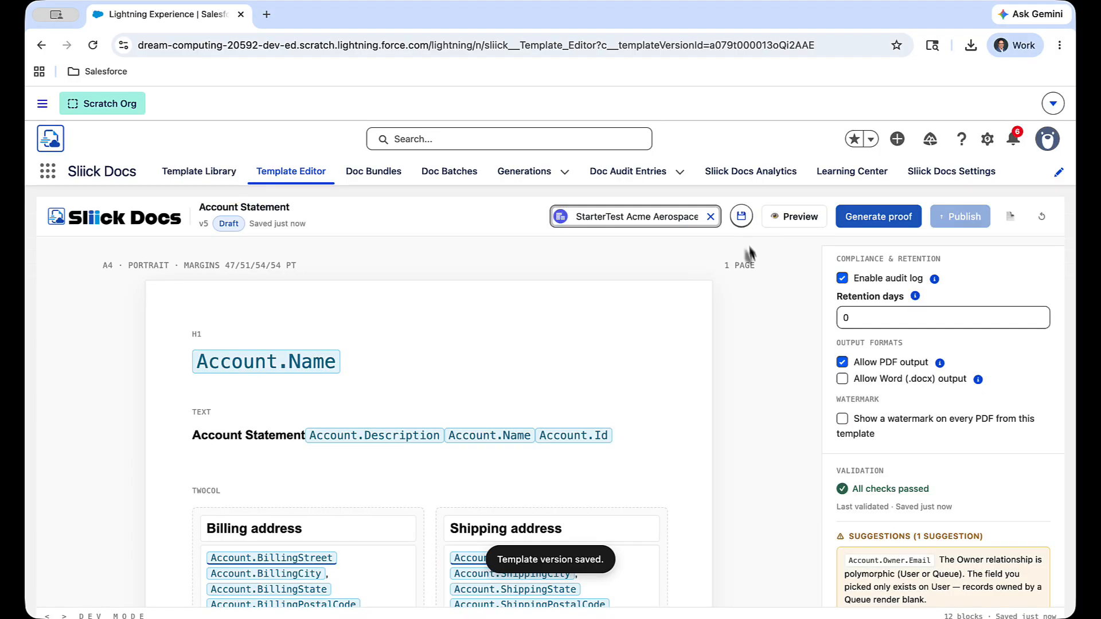
click(791, 219)
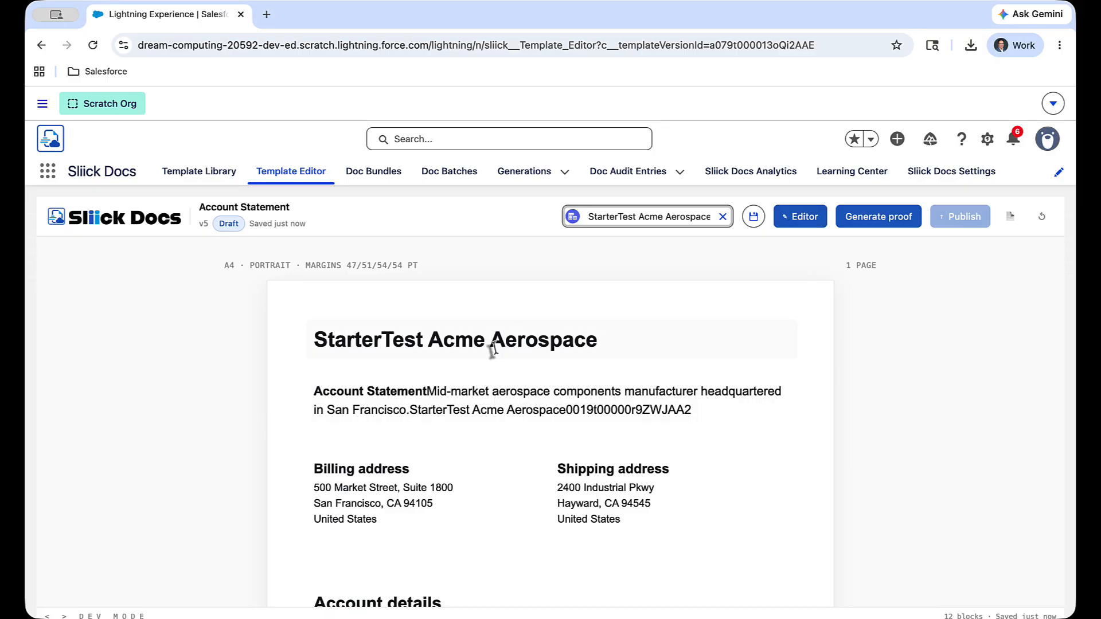
drag(423, 340, 574, 341)
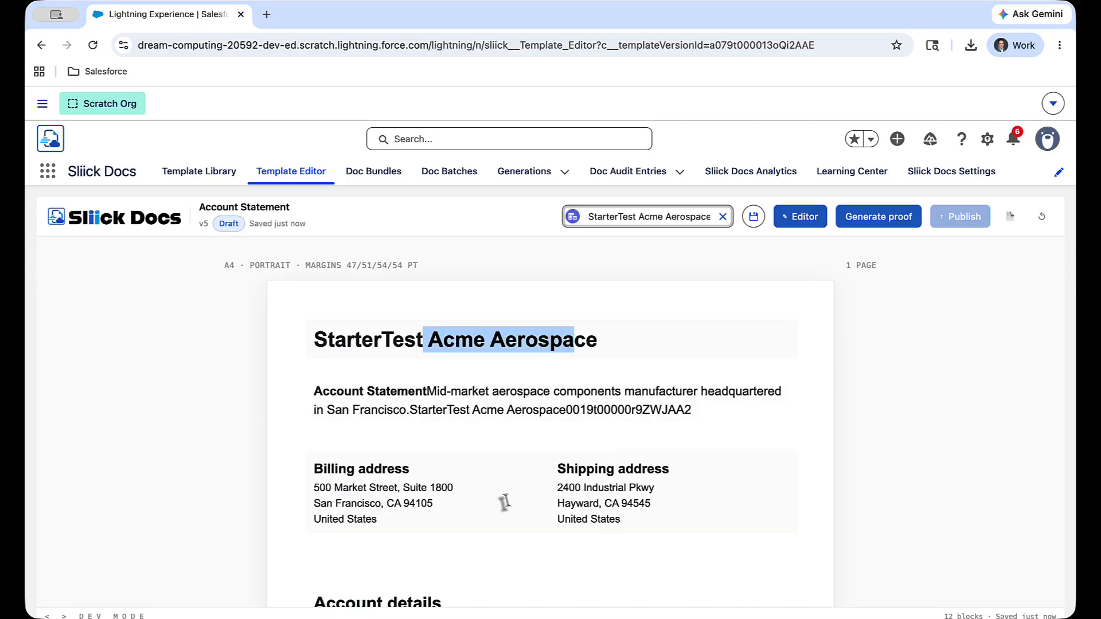
scroll(503, 503, down, 1)
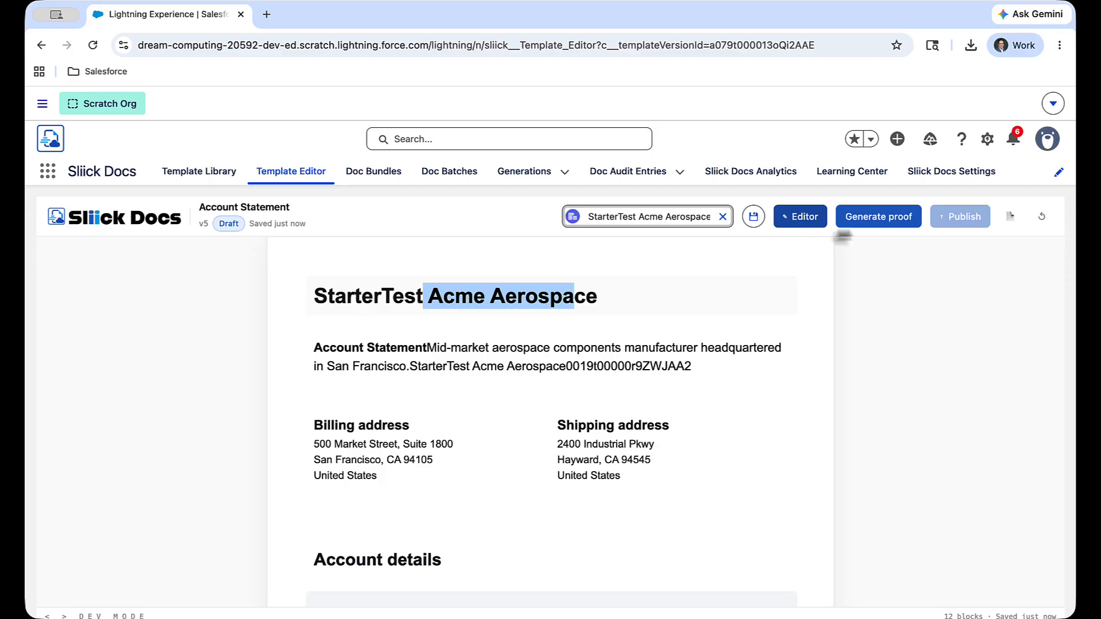
Generate a proof of the Account Statement and publish the template version
click(879, 222)
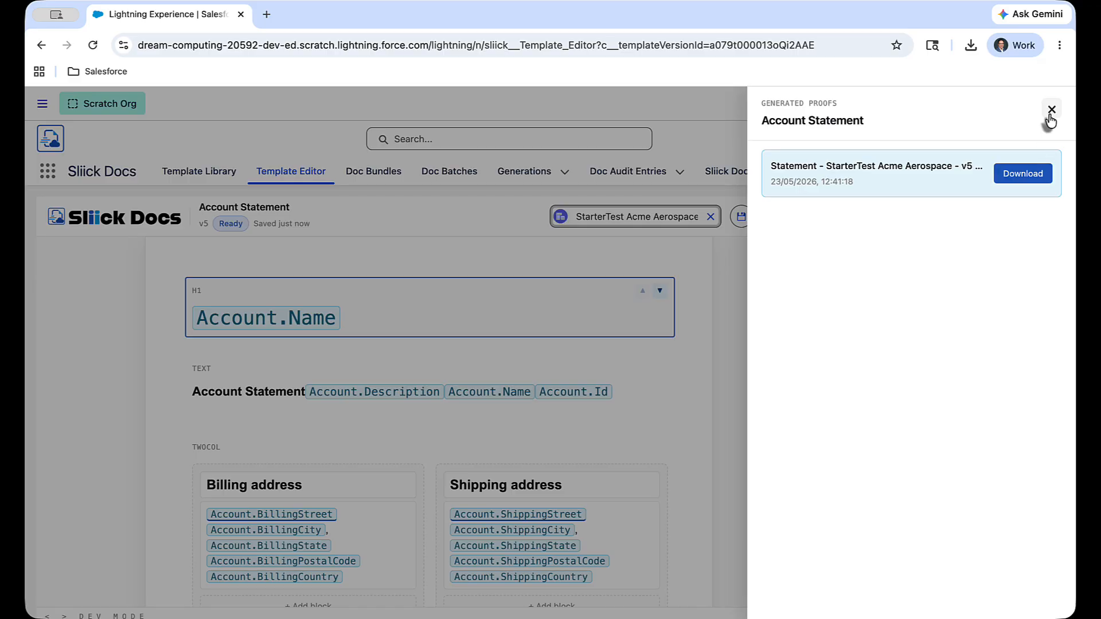
click(1051, 111)
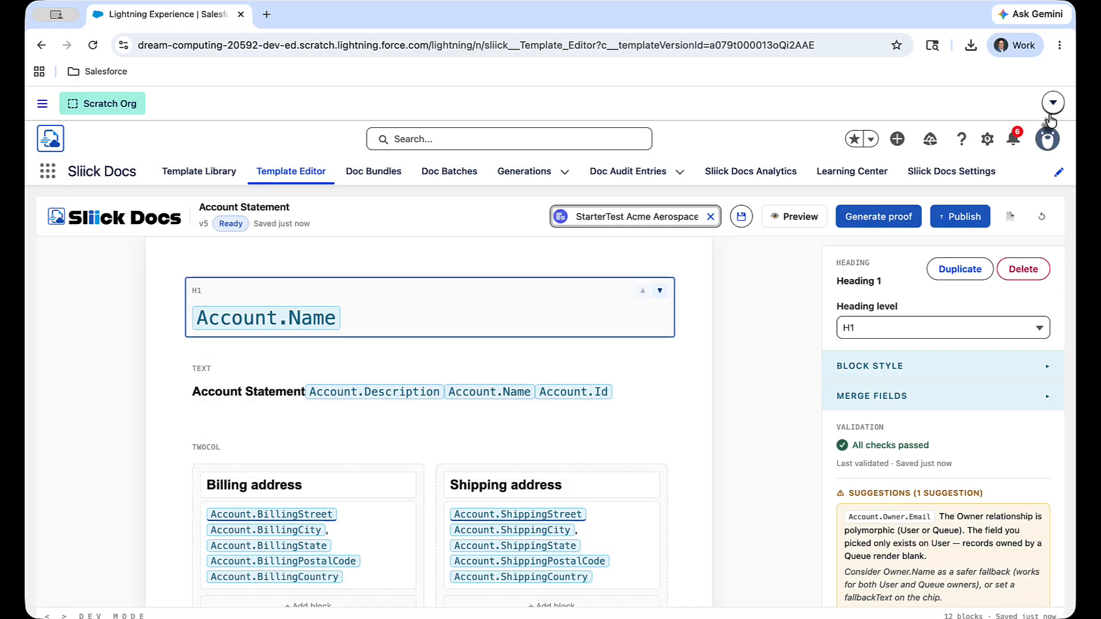
click(966, 218)
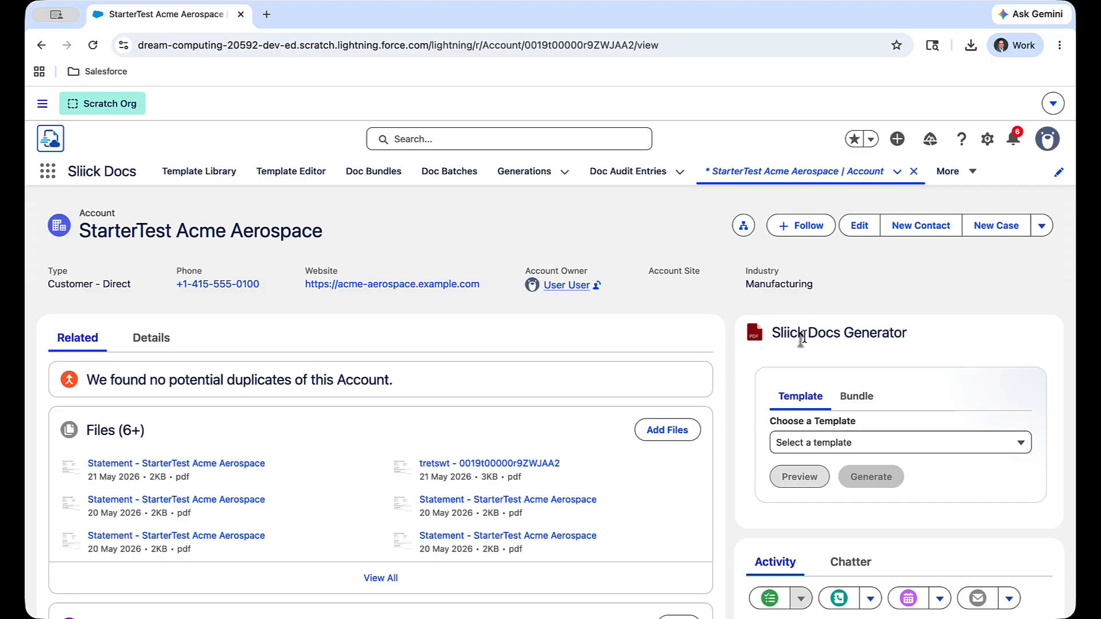
Look through the templates and bundles offered in the Sliick Docs Generator on the StarterTest Acme Aerospace account
click(816, 444)
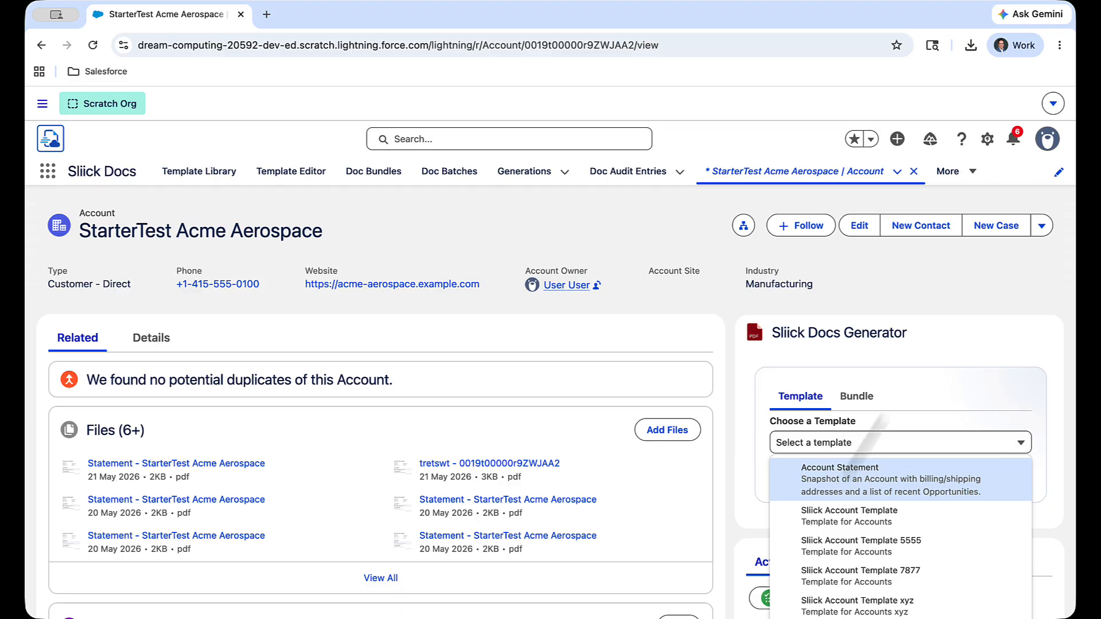
click(863, 442)
click(849, 406)
click(837, 441)
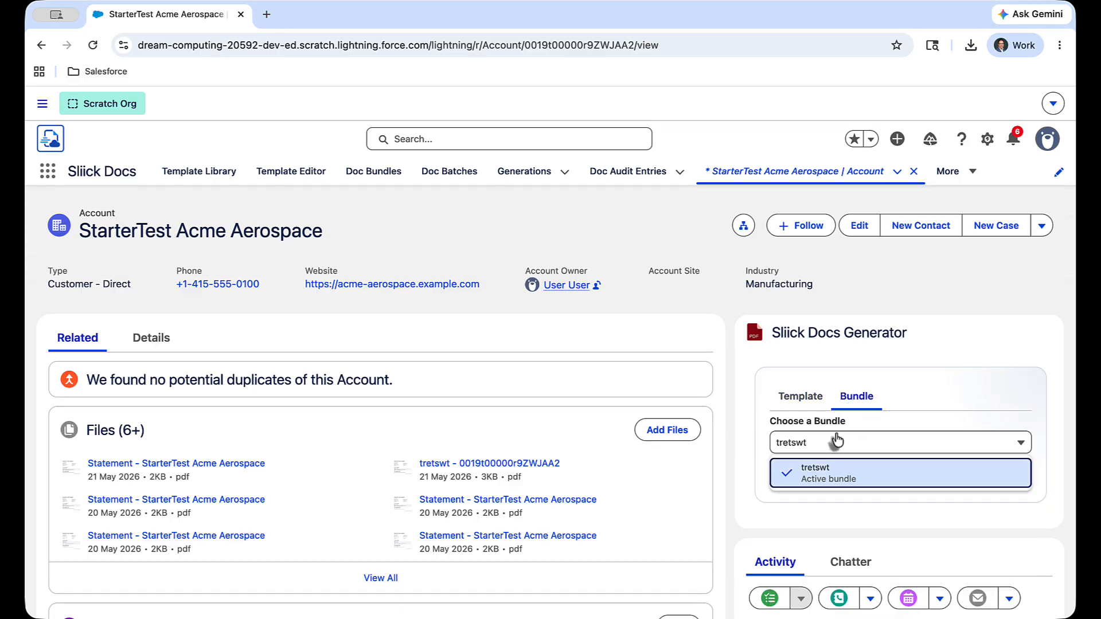
click(888, 381)
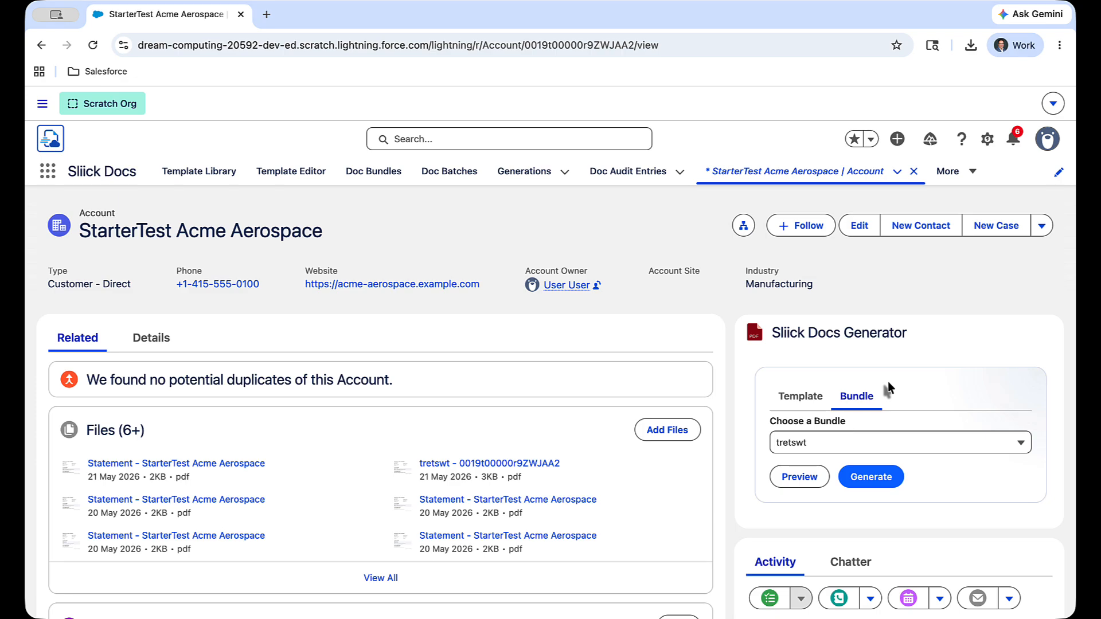
Choose the Account Statement template in the Sliick Docs Generator and preview the document for this account
click(803, 406)
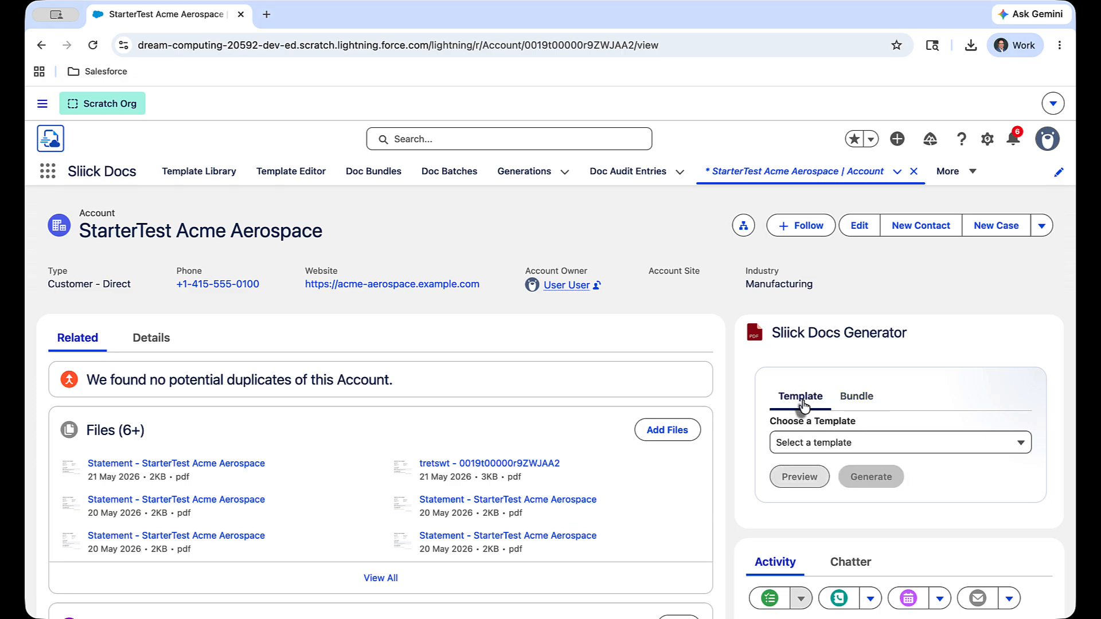
click(817, 444)
click(817, 473)
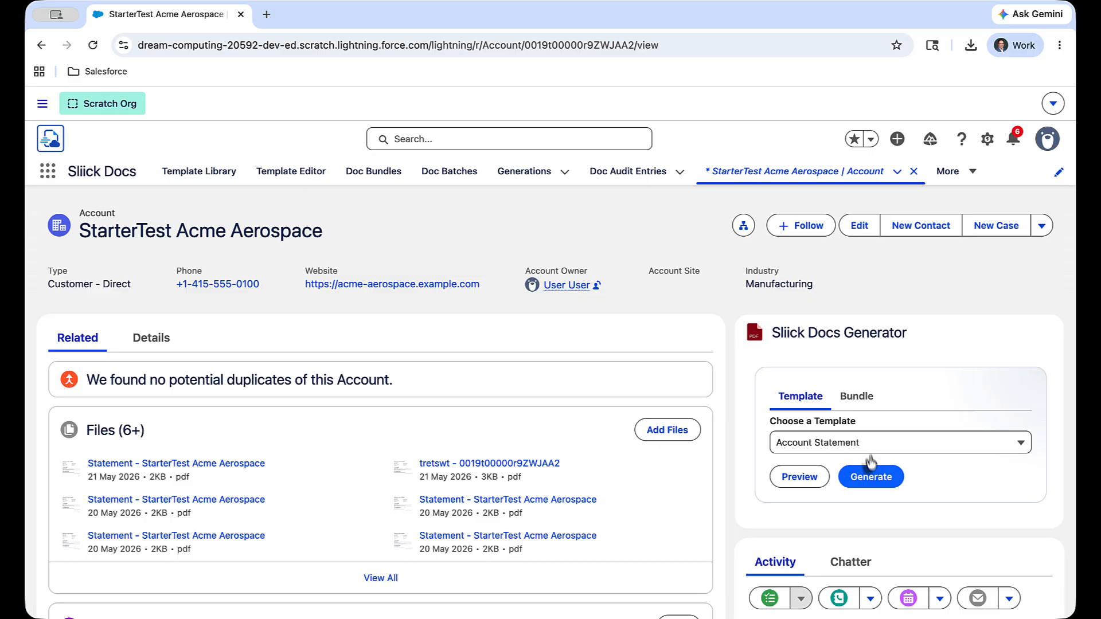
click(803, 479)
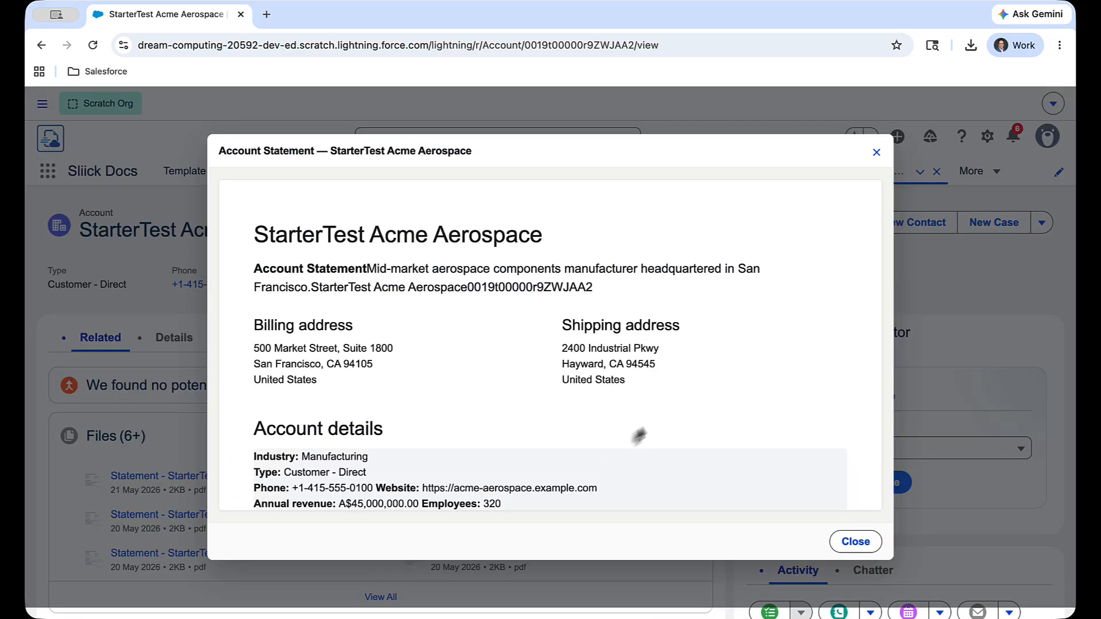
click(848, 542)
Generate the Account Statement PDF and open the account's list of record files
click(869, 478)
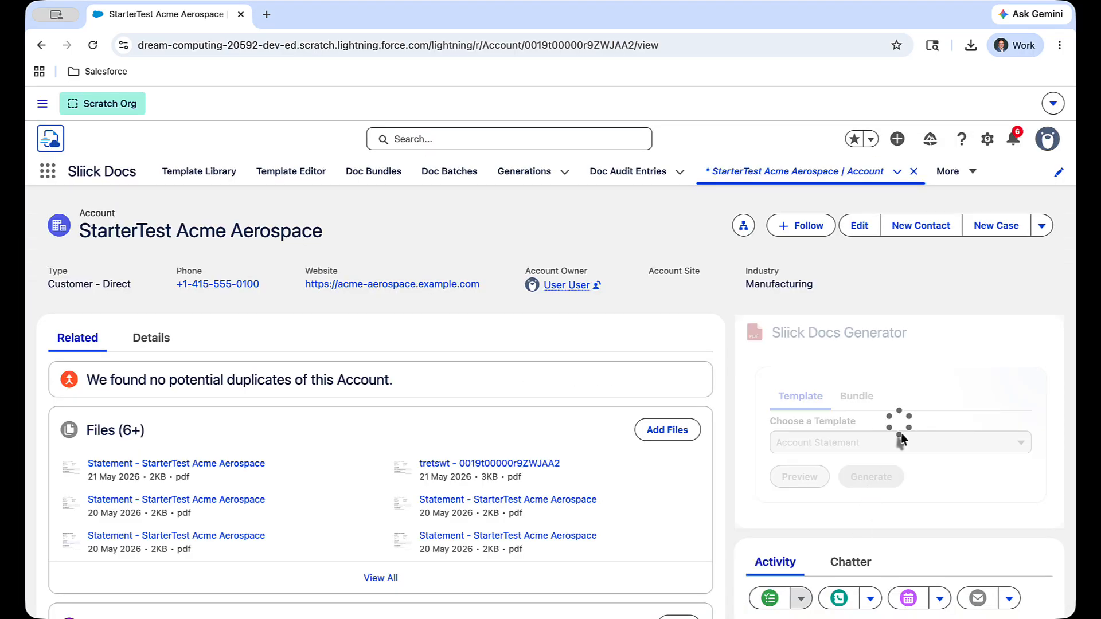
scroll(909, 471, down, 5)
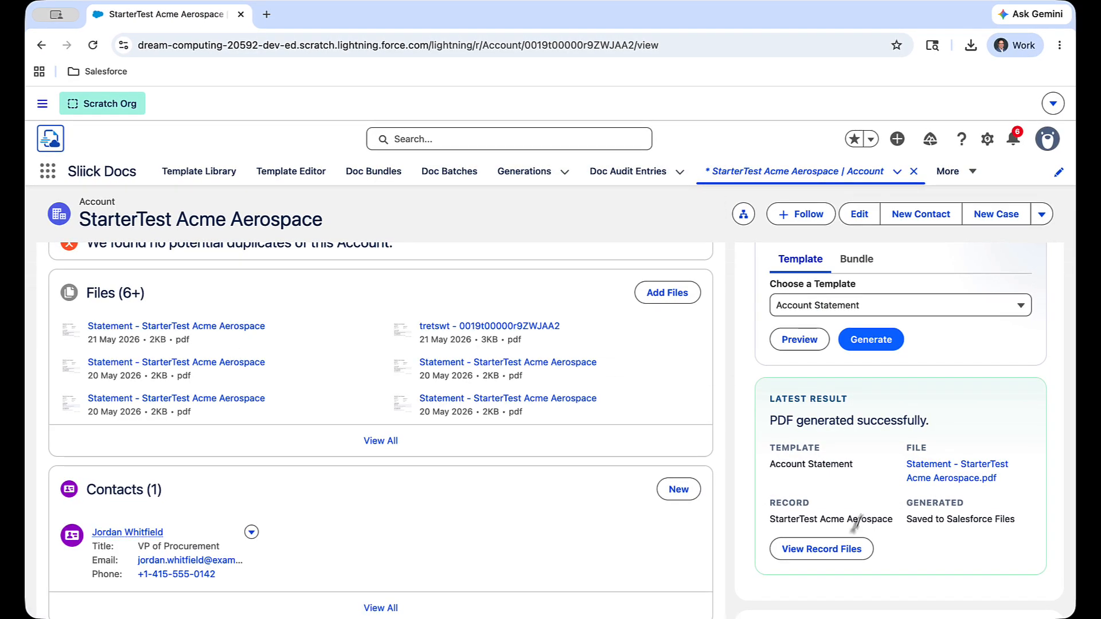
click(828, 546)
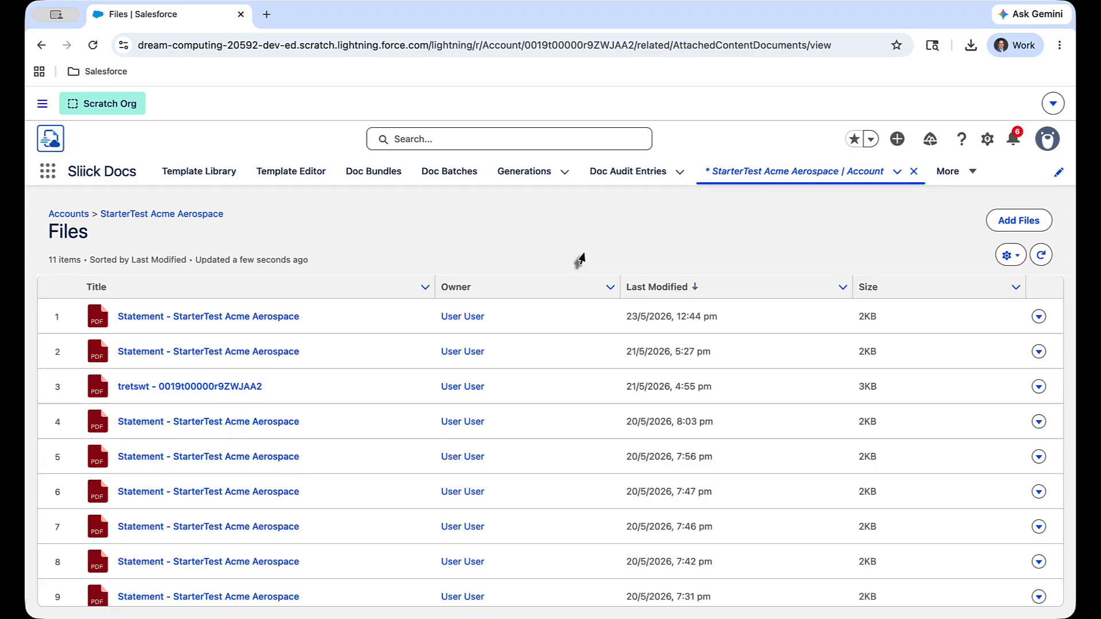